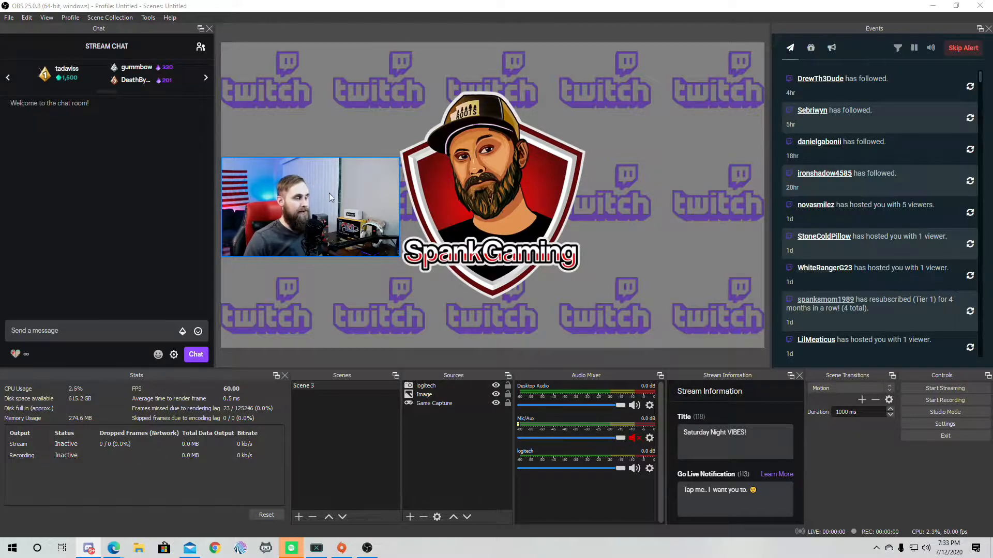
{"action": "left_click", "coordinate": [592, 230]}
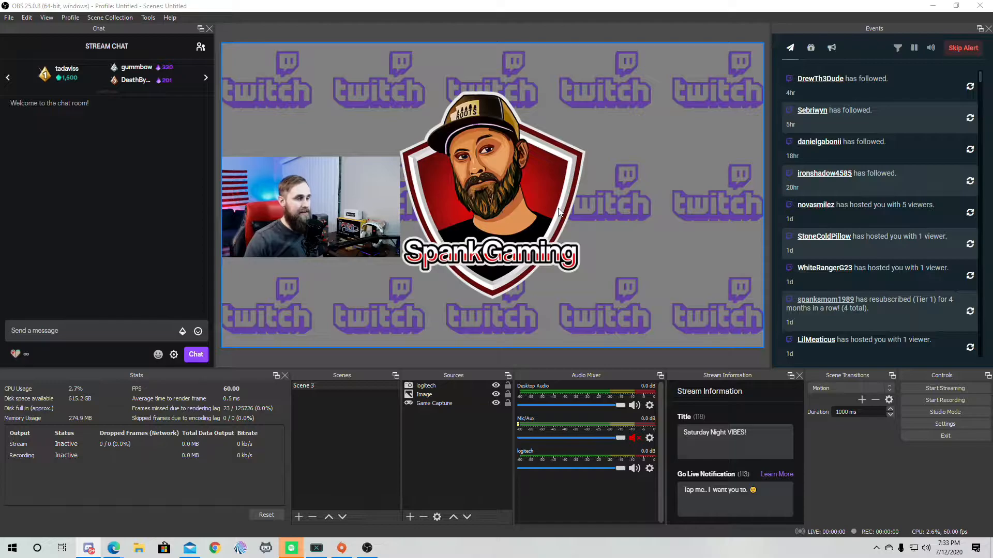
{"action": "left_click", "coordinate": [373, 217]}
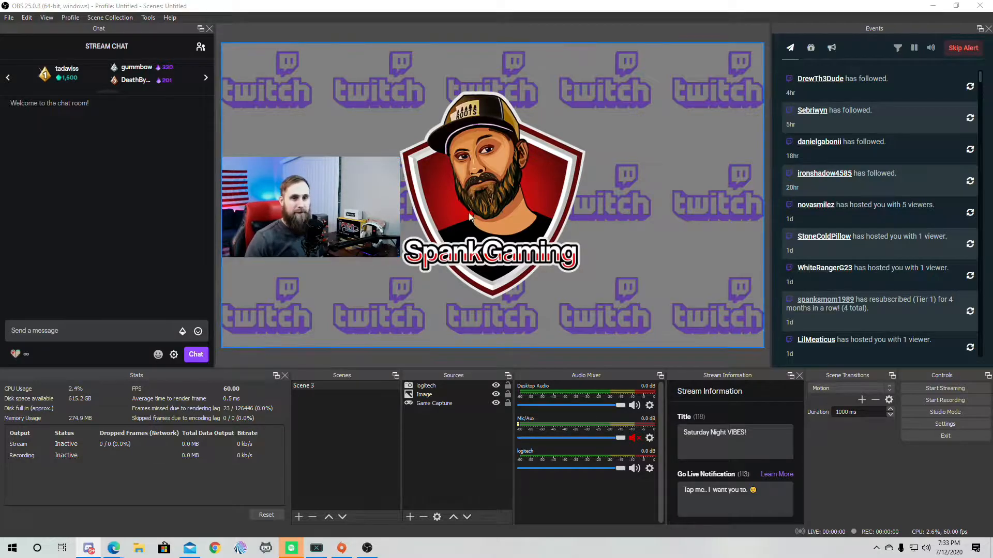
- Minimize OBS, launch Paint 3D and start a new blank project in a maximized window
{"action": "left_click", "coordinate": [934, 7]}
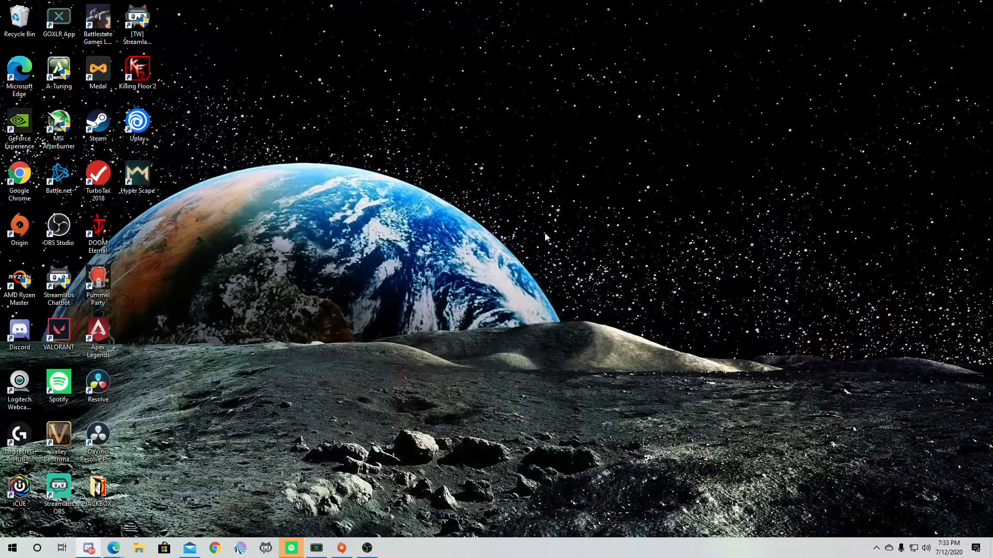
{"action": "left_click", "coordinate": [13, 548]}
{"action": "scroll", "coordinate": [88, 418], "scroll_direction": "down", "scroll_amount": 5}
{"action": "scroll", "coordinate": [88, 417], "scroll_direction": "down", "scroll_amount": 6}
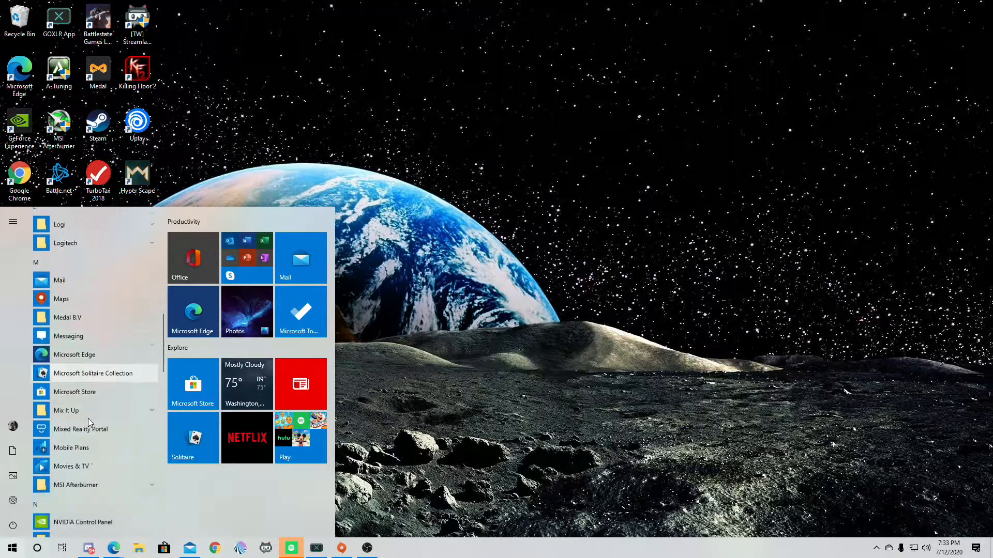
{"action": "scroll", "coordinate": [88, 418], "scroll_direction": "down", "scroll_amount": 2}
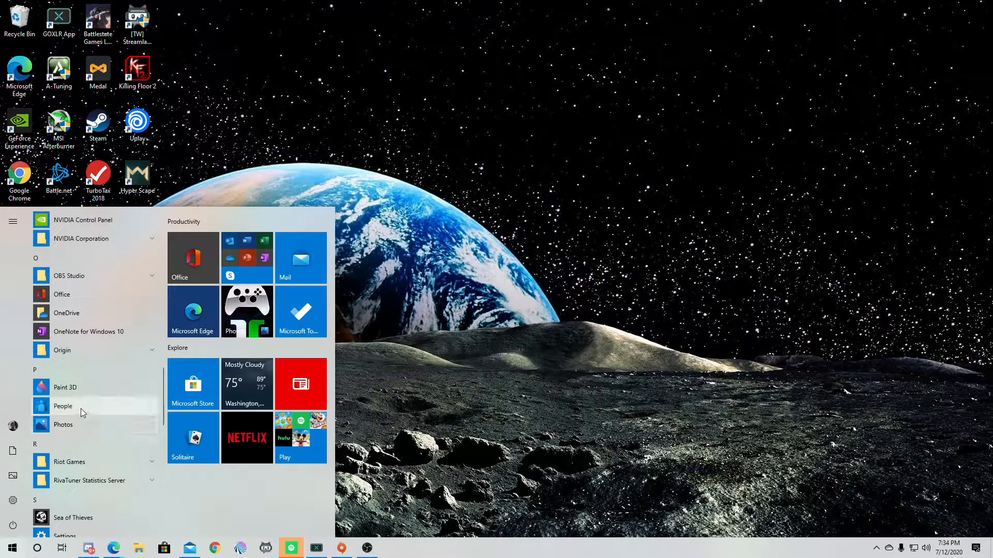
{"action": "left_click", "coordinate": [78, 392]}
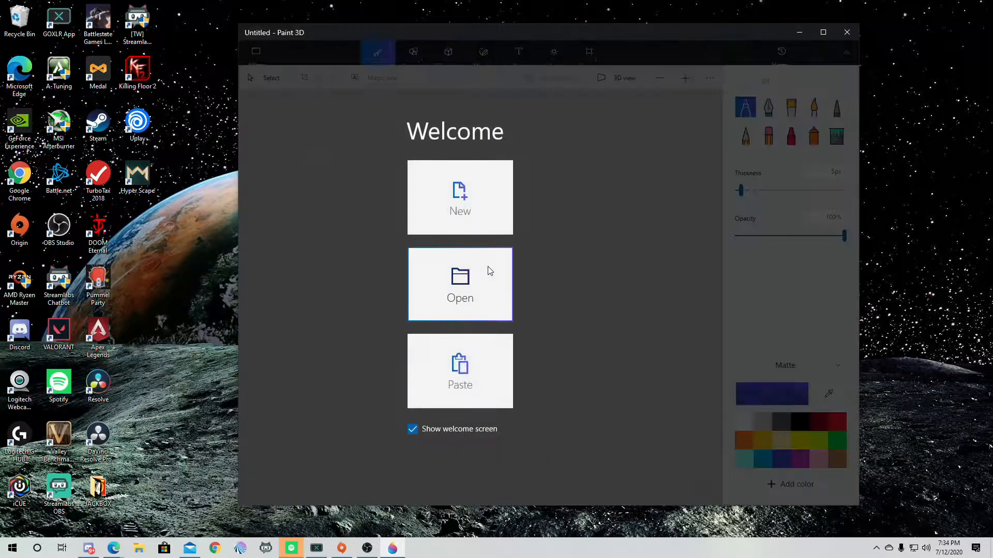
{"action": "left_click", "coordinate": [461, 210]}
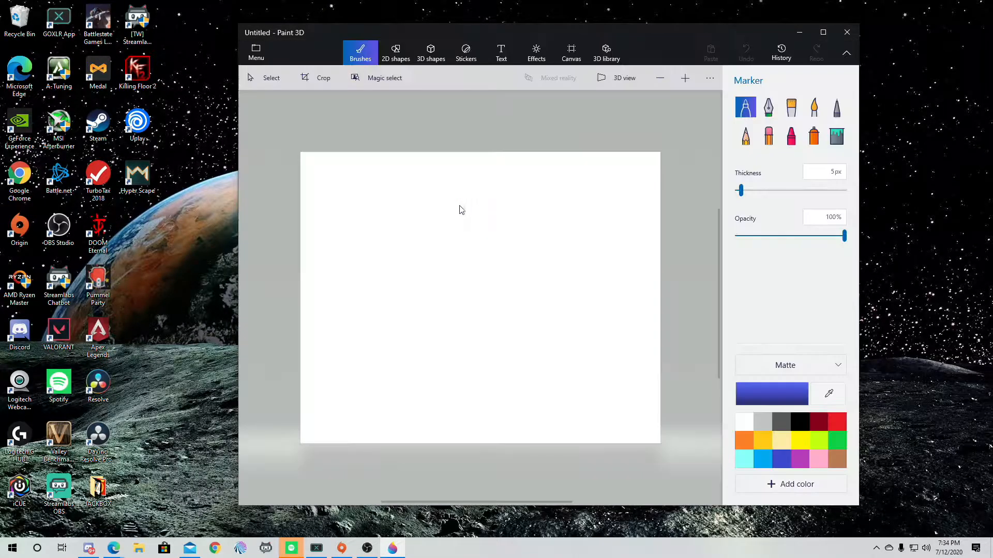
{"action": "left_click", "coordinate": [823, 32]}
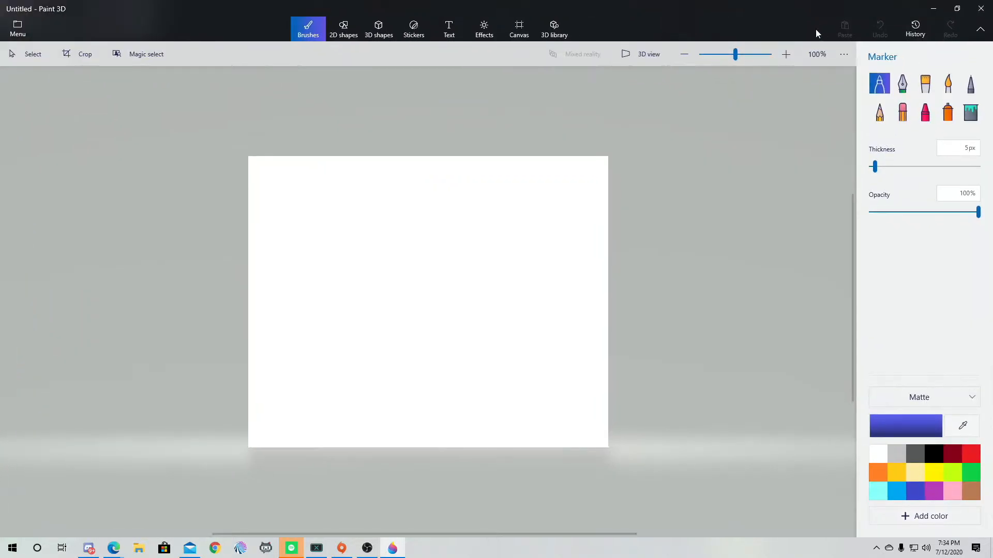
- Resize the canvas to 1920 px wide by 1080 px high and make it transparent
{"action": "left_click", "coordinate": [519, 29]}
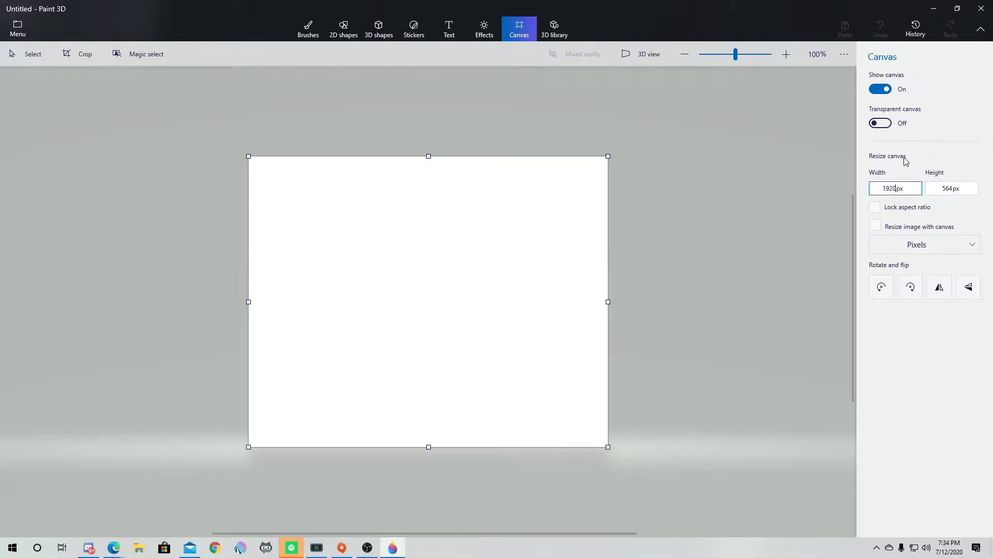
{"action": "left_click", "coordinate": [939, 188]}
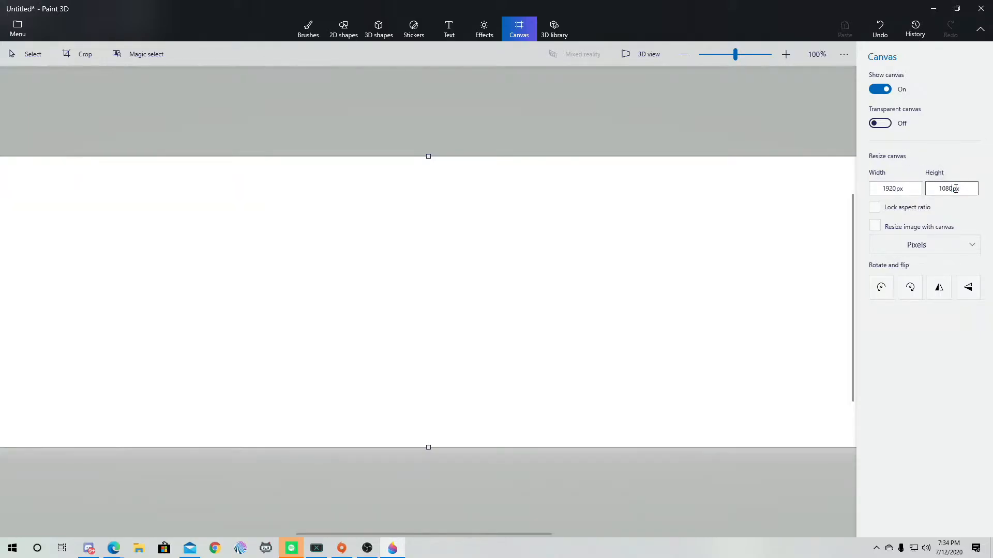
{"action": "left_click", "coordinate": [955, 158]}
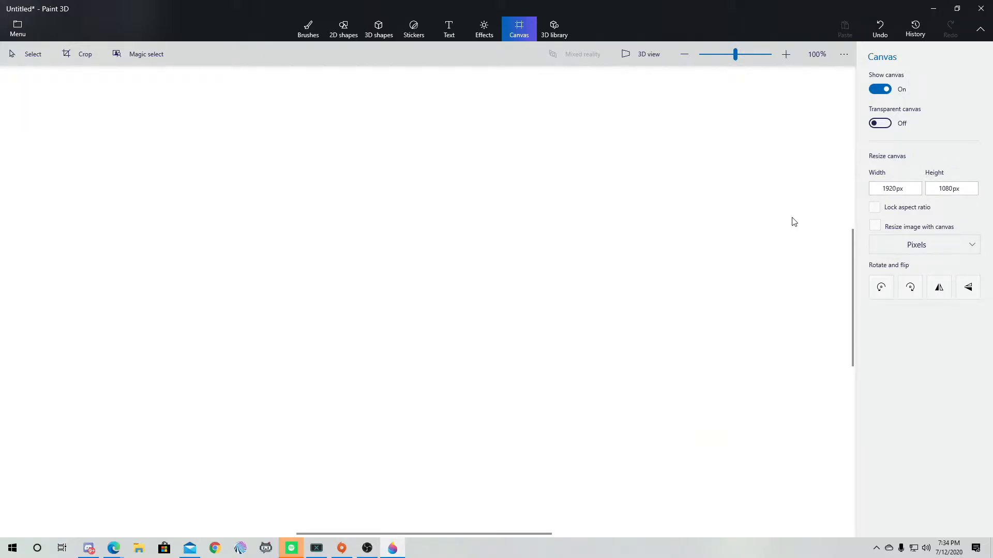
{"action": "scroll", "coordinate": [605, 200], "scroll_direction": "down", "scroll_amount": 3}
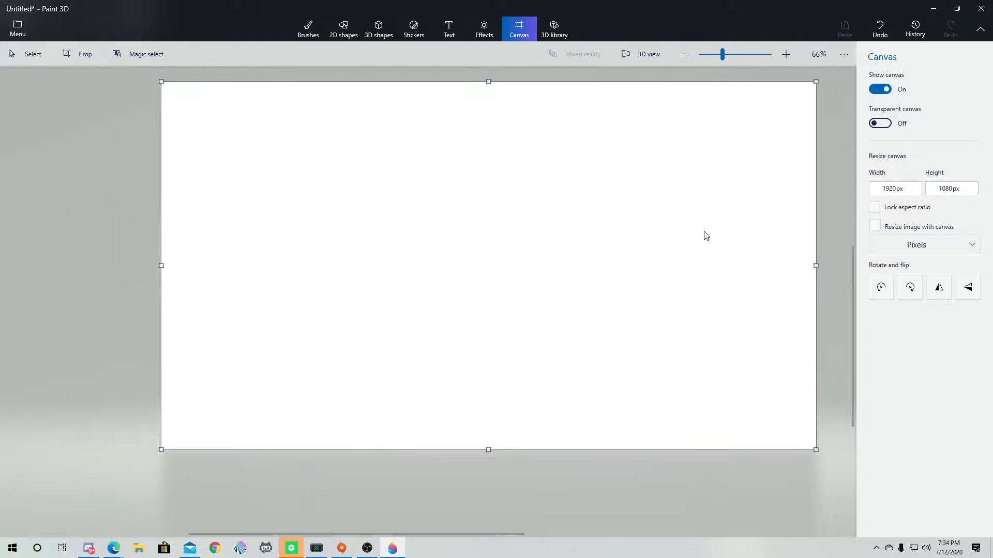
{"action": "left_click_drag", "start_coordinate": [852, 299], "coordinate": [848, 252]}
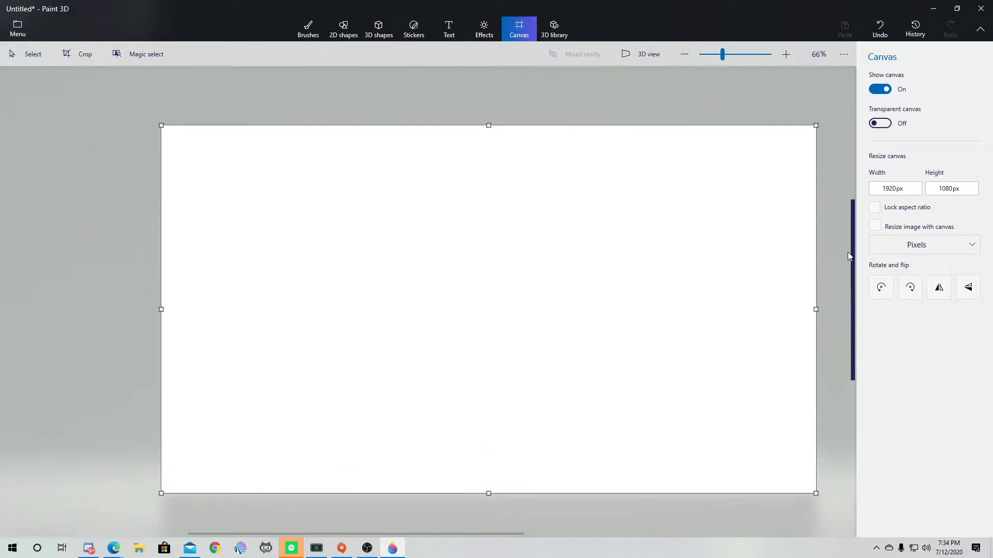
{"action": "left_click_drag", "start_coordinate": [439, 533], "coordinate": [476, 534]}
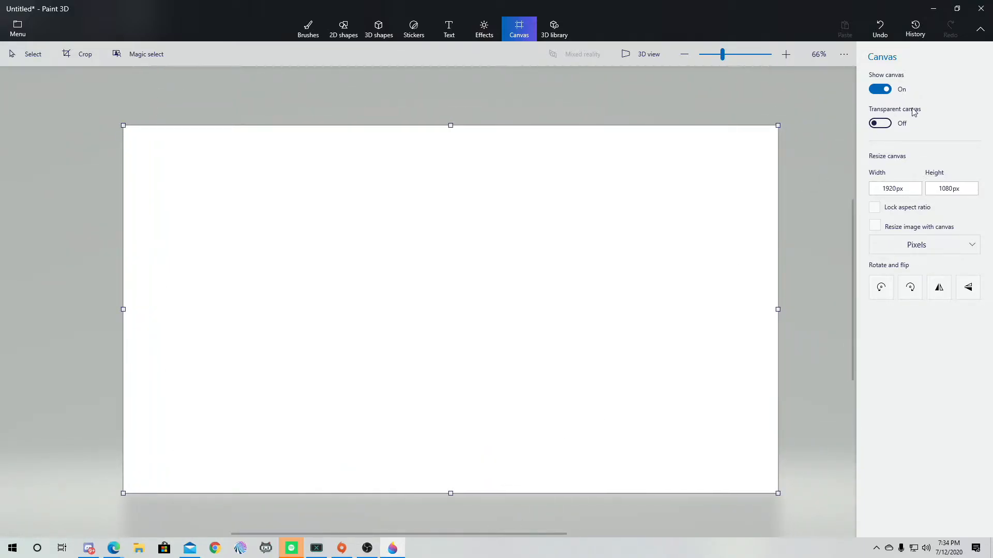
{"action": "left_click", "coordinate": [875, 125]}
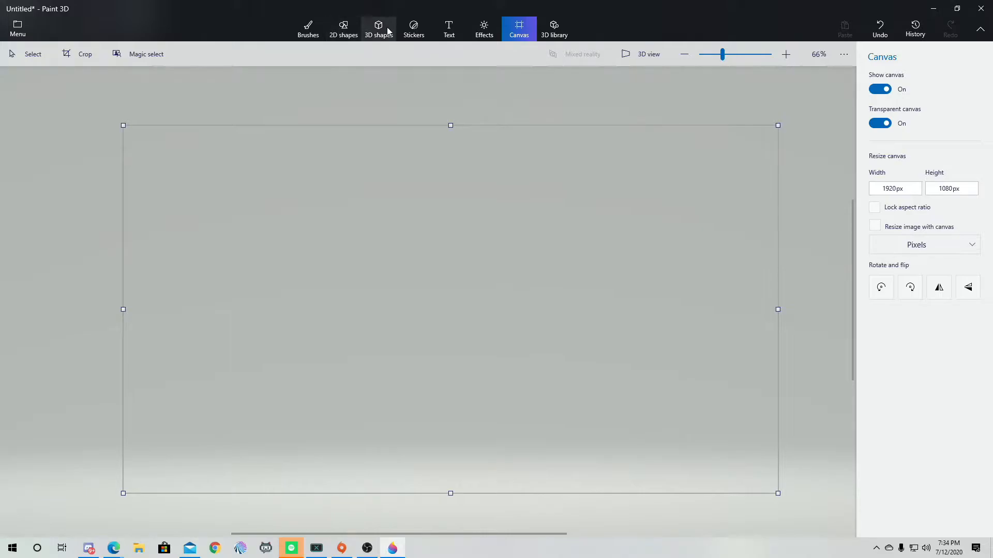
- Draw a large multipoint star 2D shape nearly as tall as the canvas and center it
{"action": "left_click", "coordinate": [344, 27]}
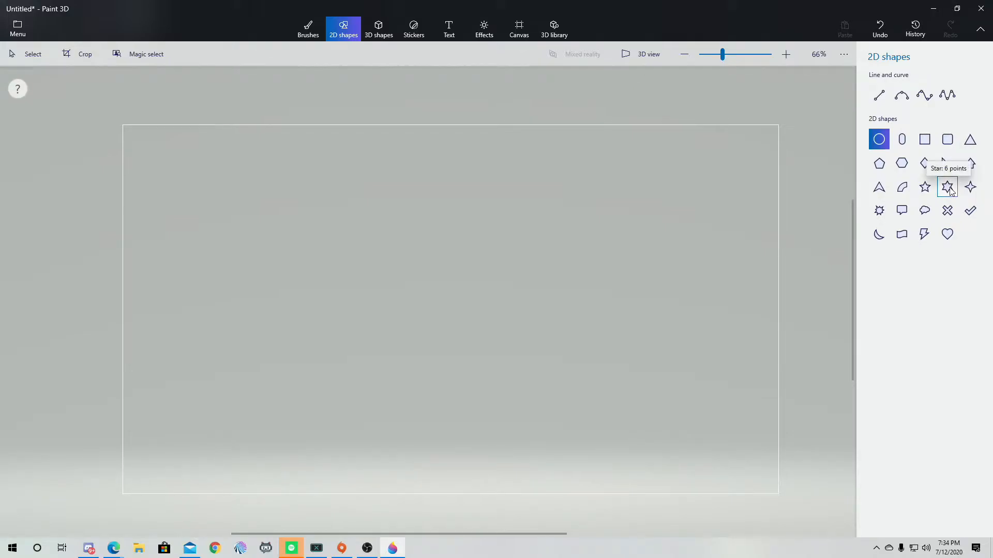
{"action": "left_click", "coordinate": [881, 213]}
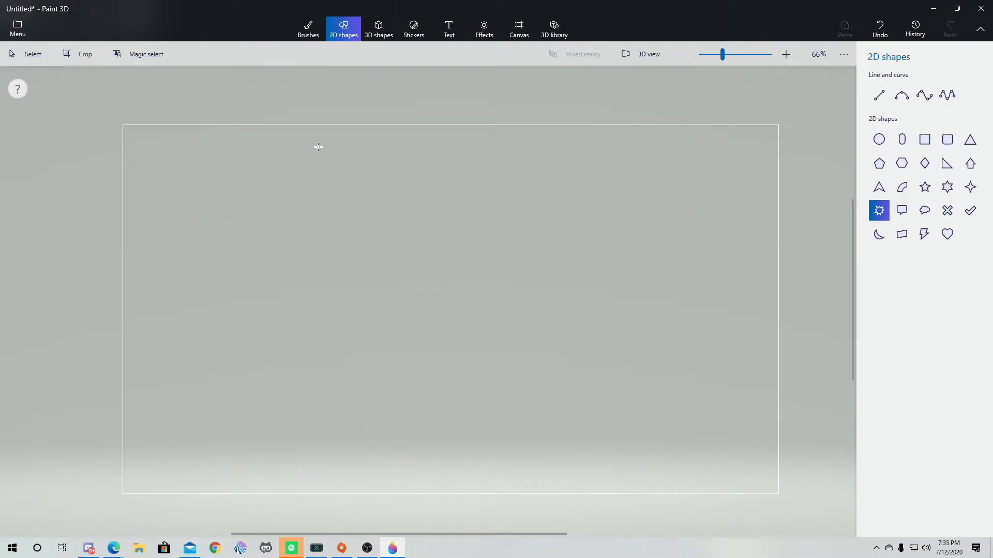
{"action": "mouse_move", "coordinate": [313, 141]}
{"action": "left_mouse_down"}
{"action": "mouse_move", "coordinate": [361, 184]}
{"action": "mouse_move", "coordinate": [450, 299]}
{"action": "mouse_move", "coordinate": [538, 354]}
{"action": "mouse_move", "coordinate": [614, 443]}
{"action": "mouse_move", "coordinate": [672, 486]}
{"action": "mouse_move", "coordinate": [656, 468]}
{"action": "mouse_move", "coordinate": [664, 481]}
{"action": "left_mouse_up"}
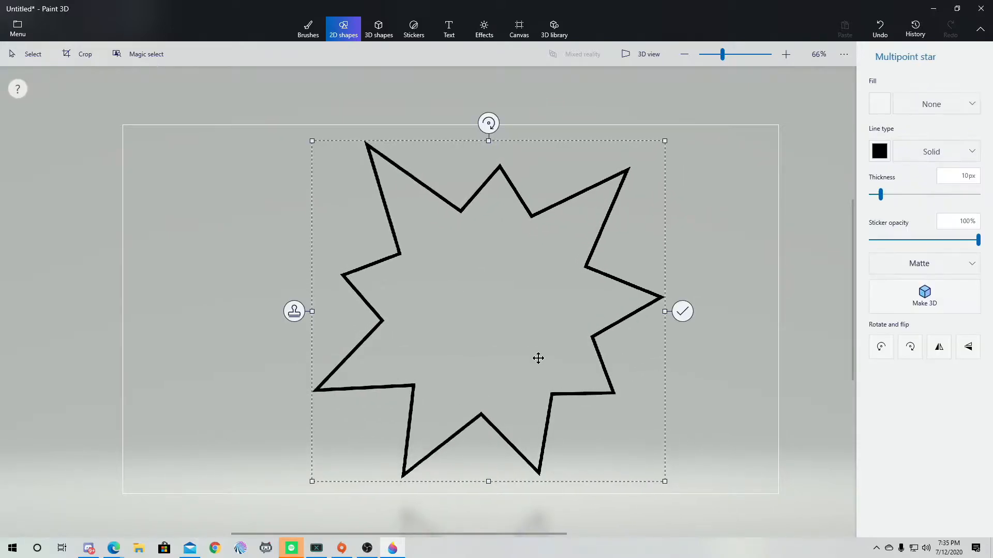
{"action": "left_click_drag", "start_coordinate": [485, 301], "coordinate": [460, 302]}
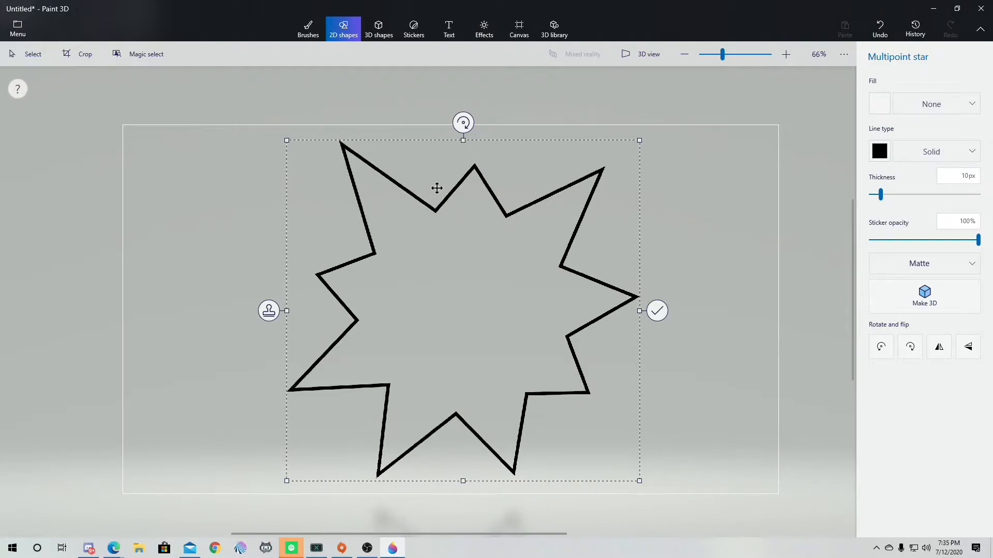
- Give the multipoint star a solid black fill and commit the shape to the canvas
{"action": "left_click", "coordinate": [973, 107]}
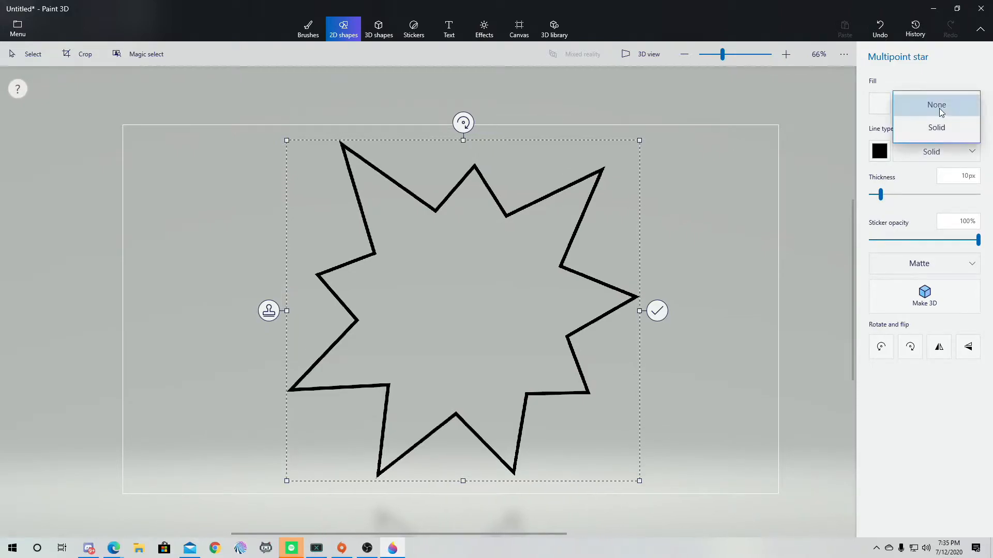
{"action": "left_click", "coordinate": [935, 127]}
{"action": "left_click", "coordinate": [877, 105]}
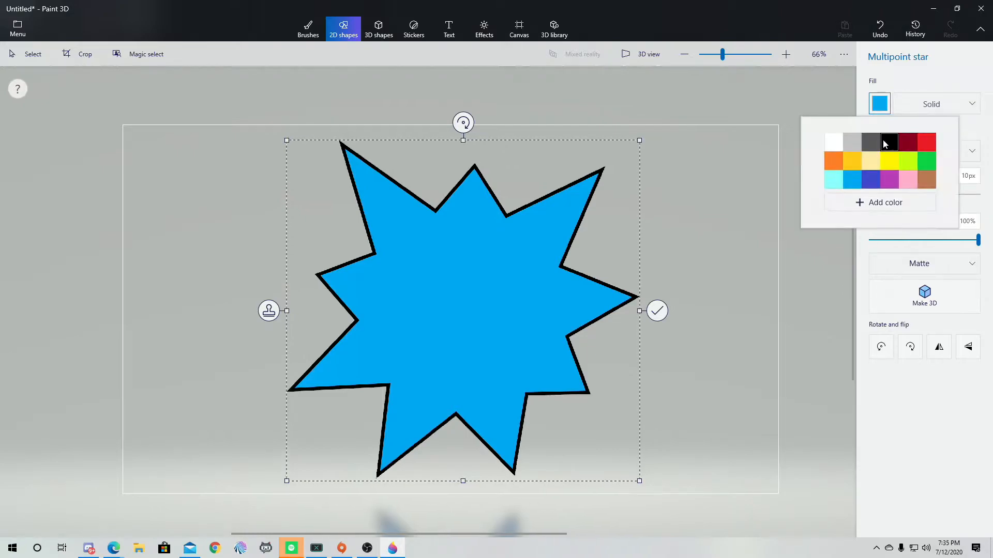
{"action": "left_click", "coordinate": [885, 141]}
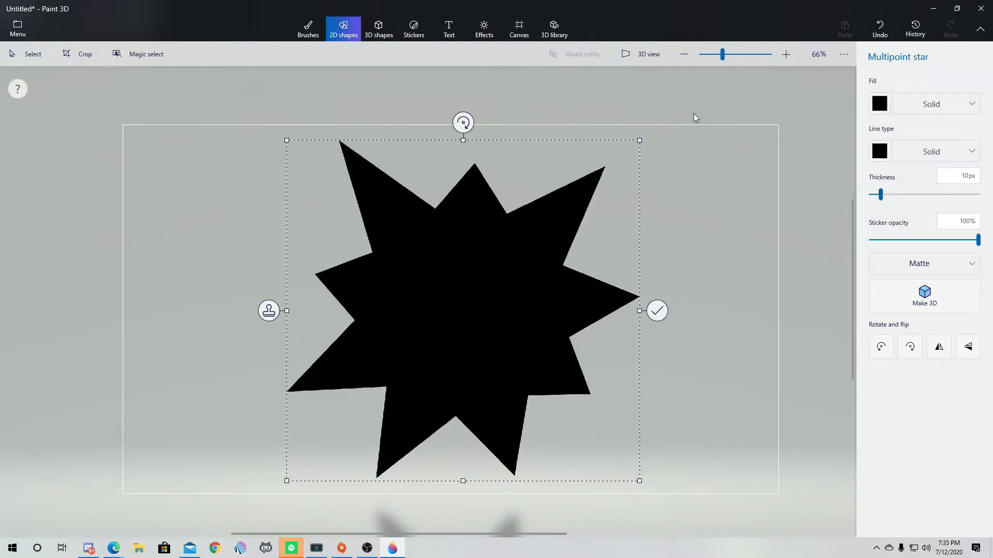
{"action": "left_click", "coordinate": [660, 88]}
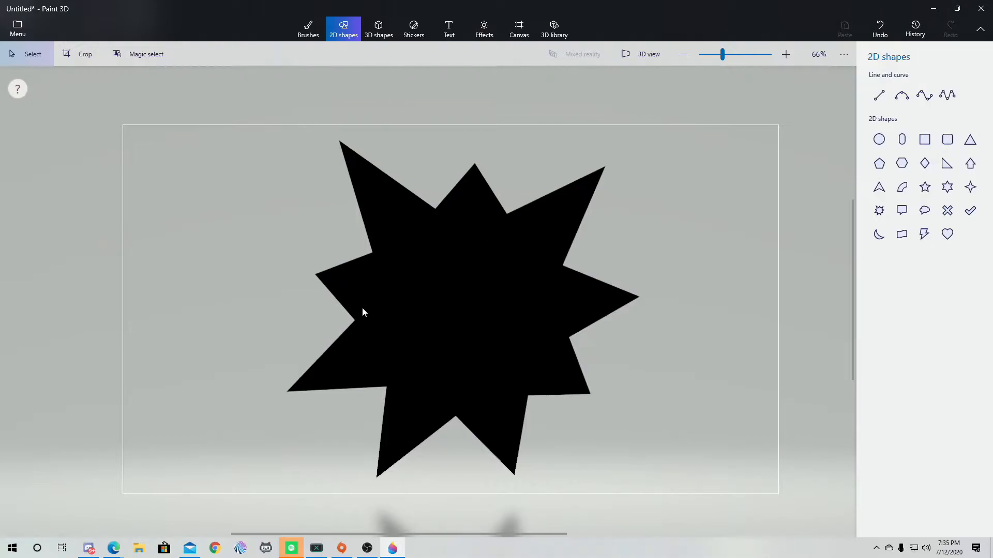
- Save a copy of the drawing as a 2D PNG image named Star in the Pictures folder
{"action": "left_click", "coordinate": [18, 28]}
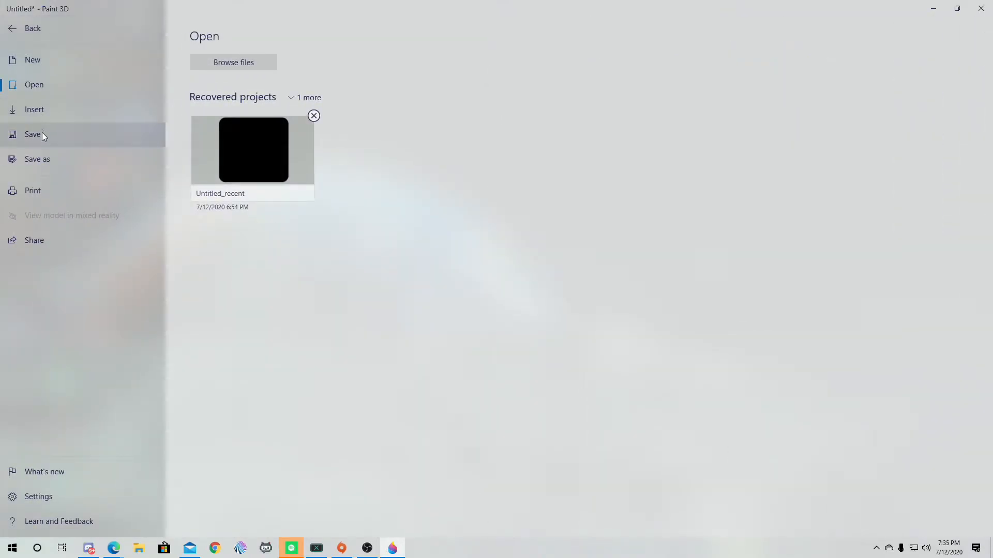
{"action": "left_click", "coordinate": [43, 161]}
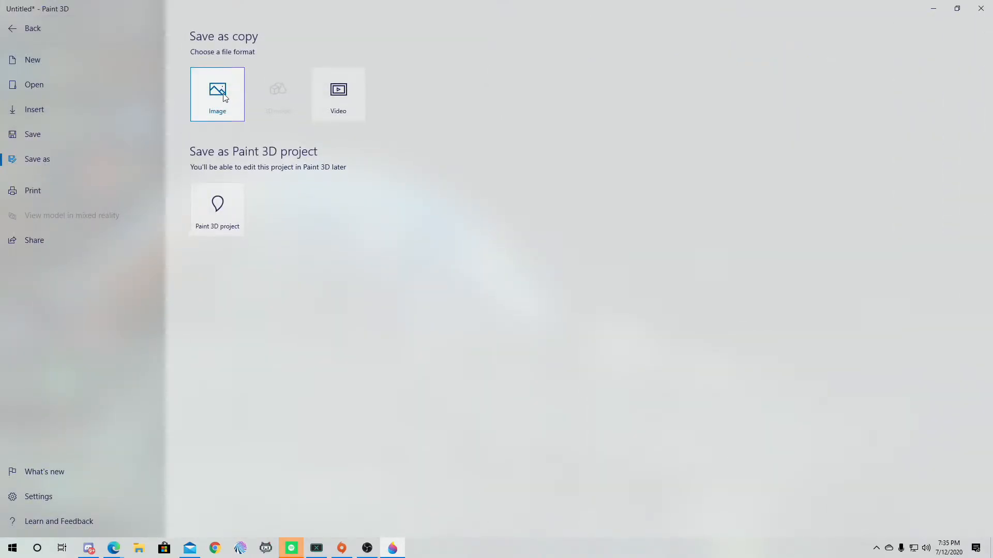
{"action": "left_click", "coordinate": [223, 95]}
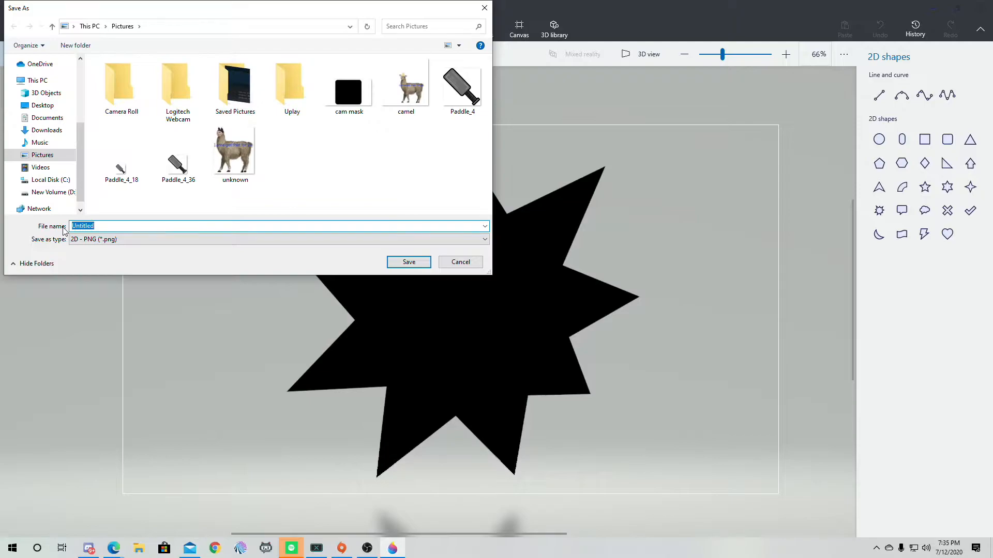
{"action": "type", "text": "Star"}
{"action": "left_click", "coordinate": [413, 266]}
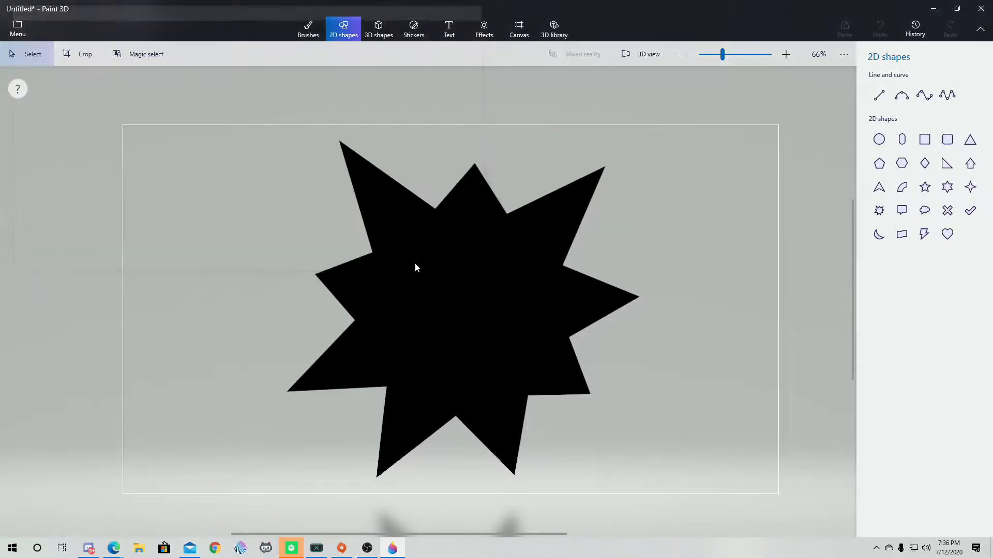
- Minimize Paint 3D, switch to OBS and open the filters of the logitech webcam source
{"action": "left_click", "coordinate": [934, 9]}
{"action": "left_click", "coordinate": [368, 548]}
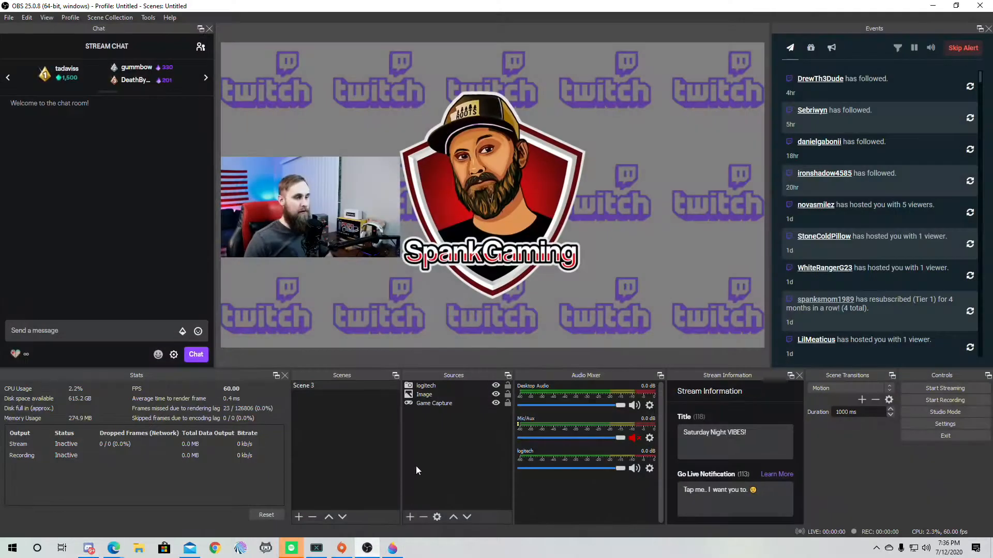
{"action": "left_click", "coordinate": [432, 387]}
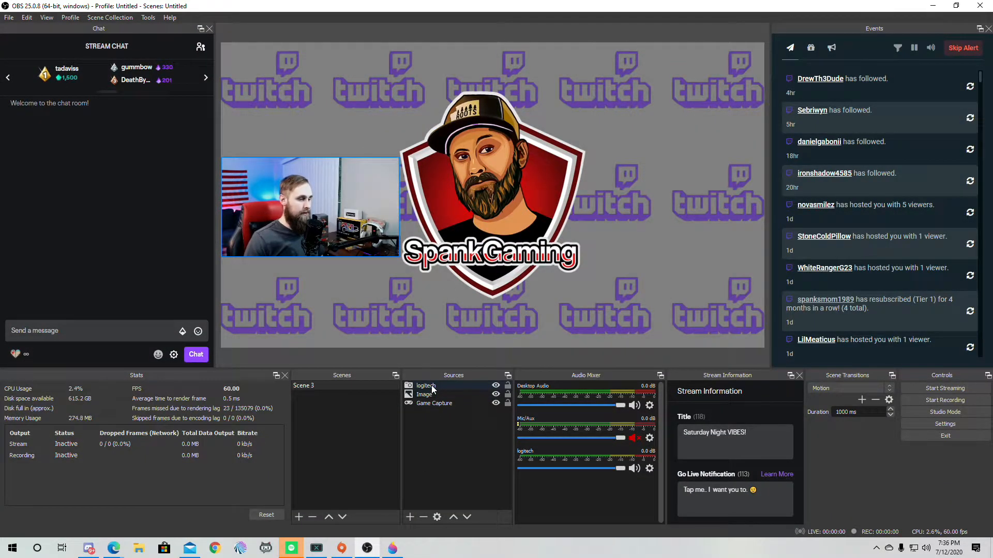
{"action": "right_click", "coordinate": [433, 385]}
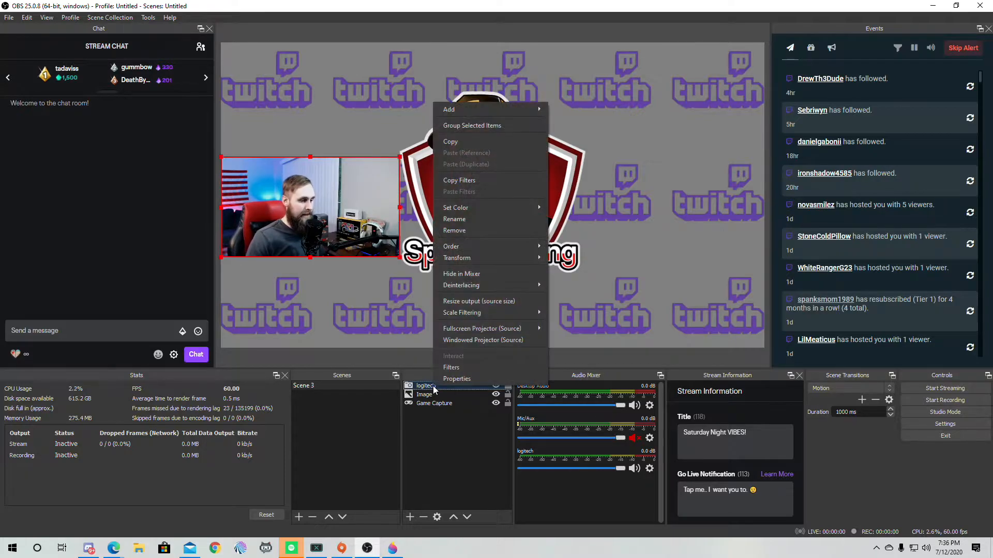
{"action": "left_click", "coordinate": [458, 368]}
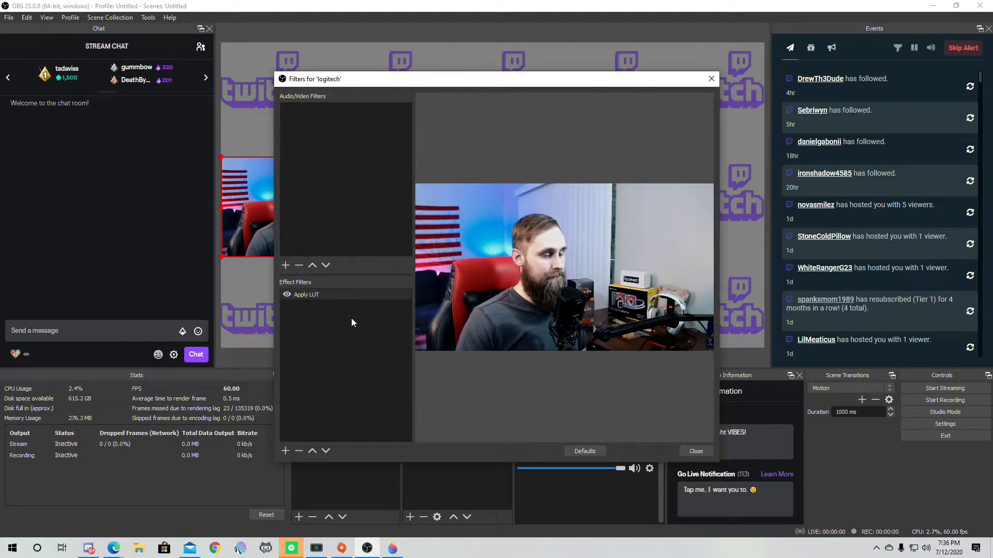
- Add an Image Mask/Blend effect filter with its default name and set its type to Alpha Mask (Alpha Channel)
{"action": "left_click", "coordinate": [285, 451]}
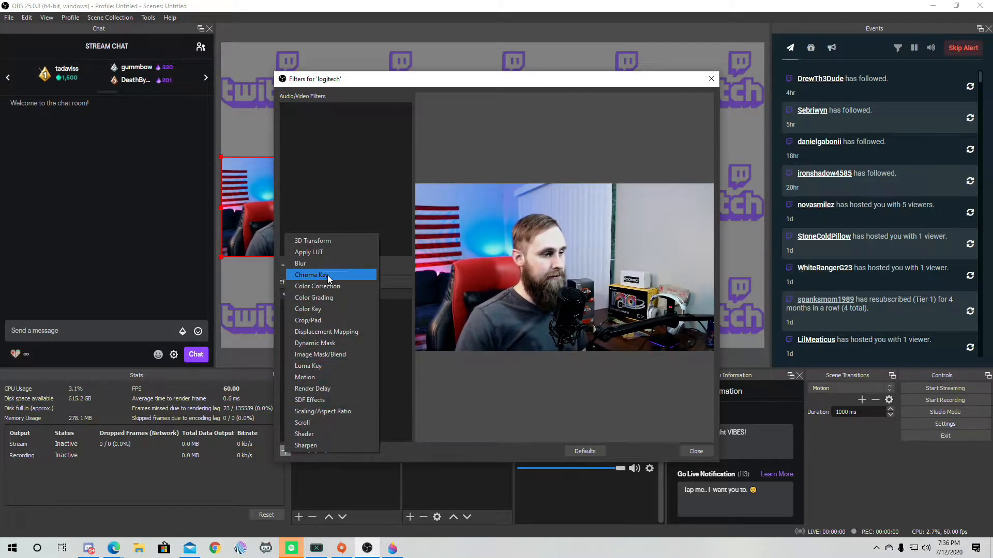
{"action": "left_click", "coordinate": [328, 356]}
{"action": "left_click", "coordinate": [477, 290]}
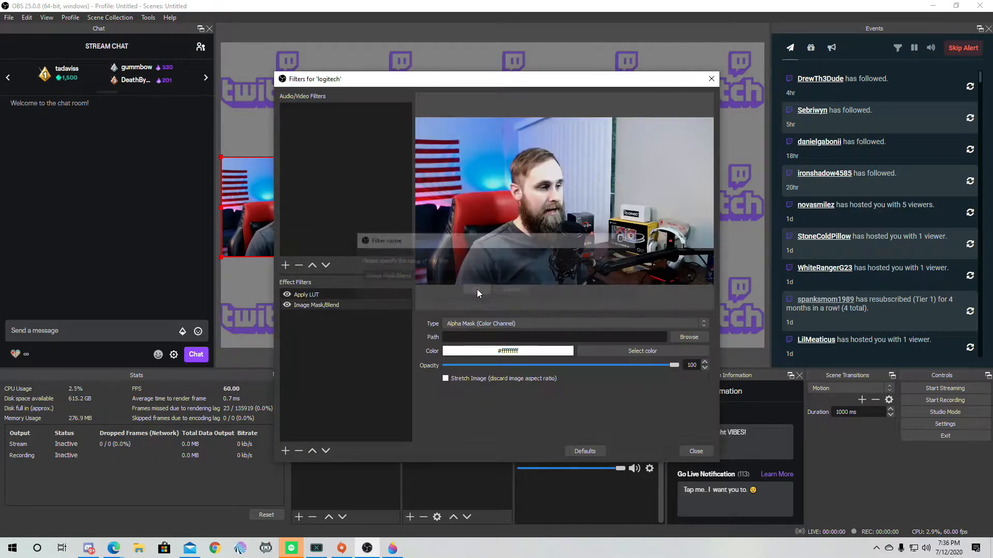
{"action": "left_click", "coordinate": [656, 318]}
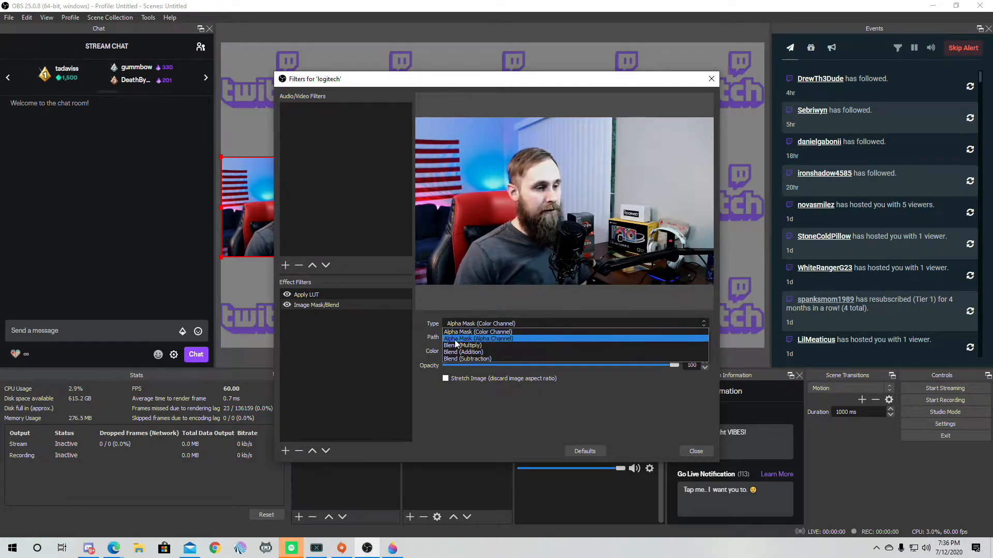
{"action": "left_click", "coordinate": [514, 338]}
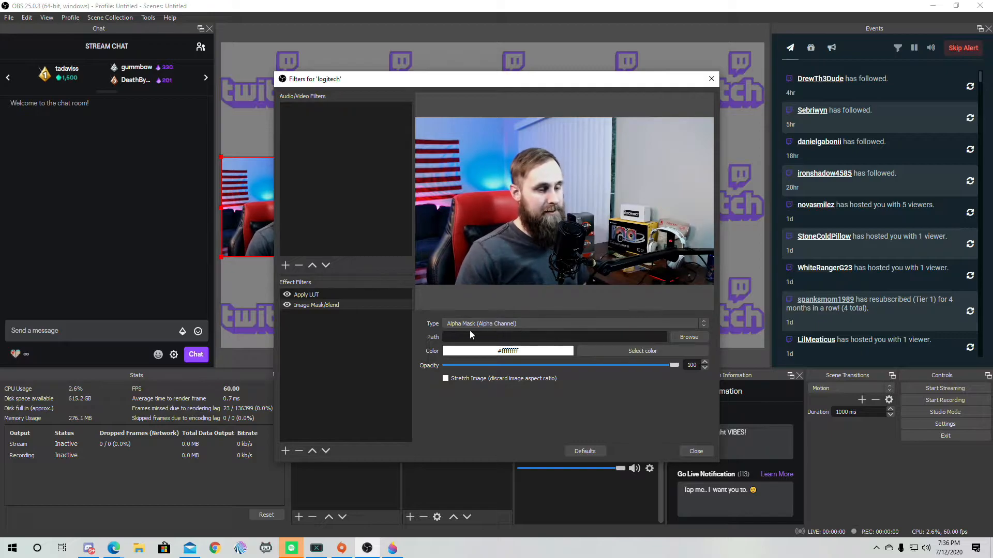
- Load Star mask from the Pictures folder as the Image Mask/Blend filter's mask image and close the filters
{"action": "left_click", "coordinate": [687, 337]}
{"action": "left_click", "coordinate": [566, 253]}
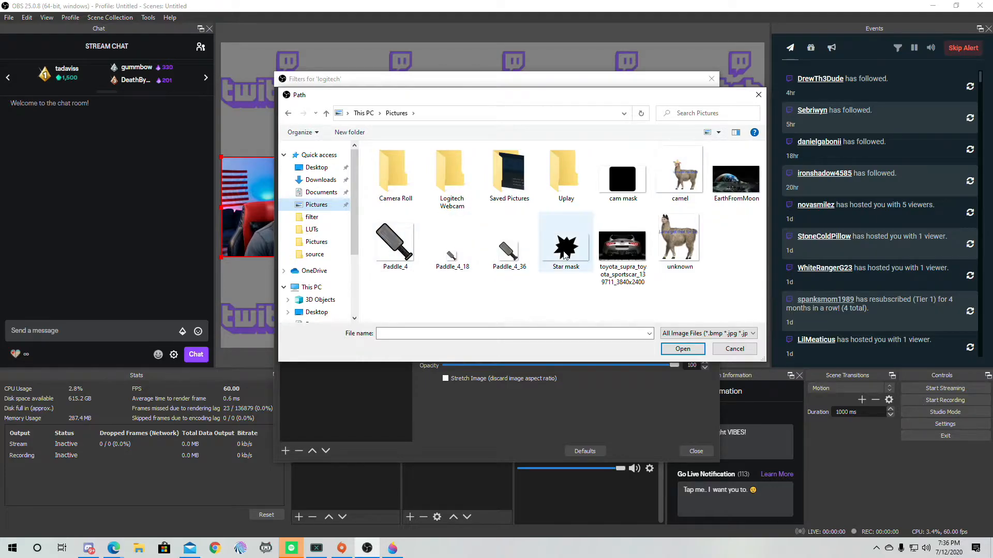
{"action": "left_click", "coordinate": [682, 349]}
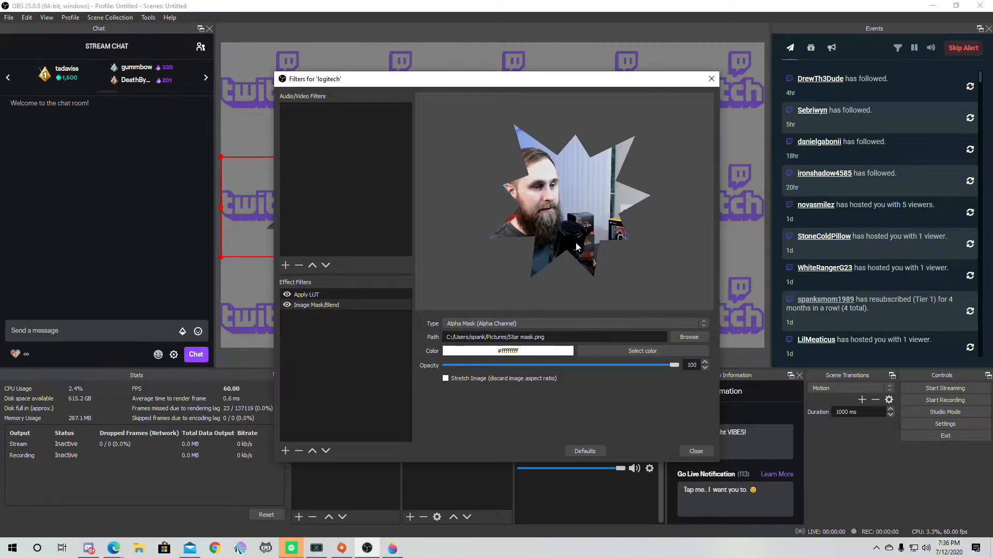
{"action": "left_click", "coordinate": [697, 452]}
- Enlarge the star-masked webcam in the preview and reposition it beside the SpankGaming logo
{"action": "left_click", "coordinate": [282, 221]}
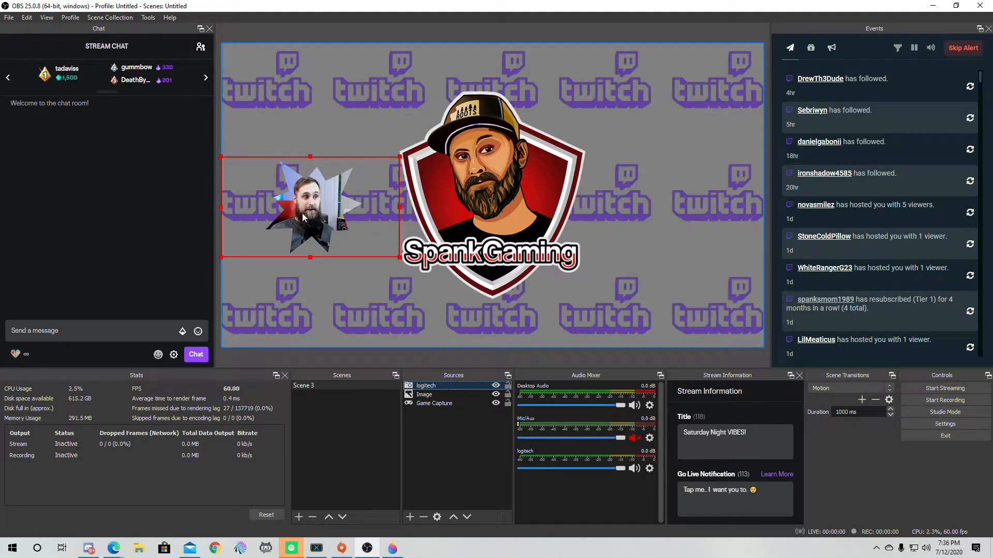
{"action": "left_click_drag", "start_coordinate": [399, 160], "coordinate": [489, 79]}
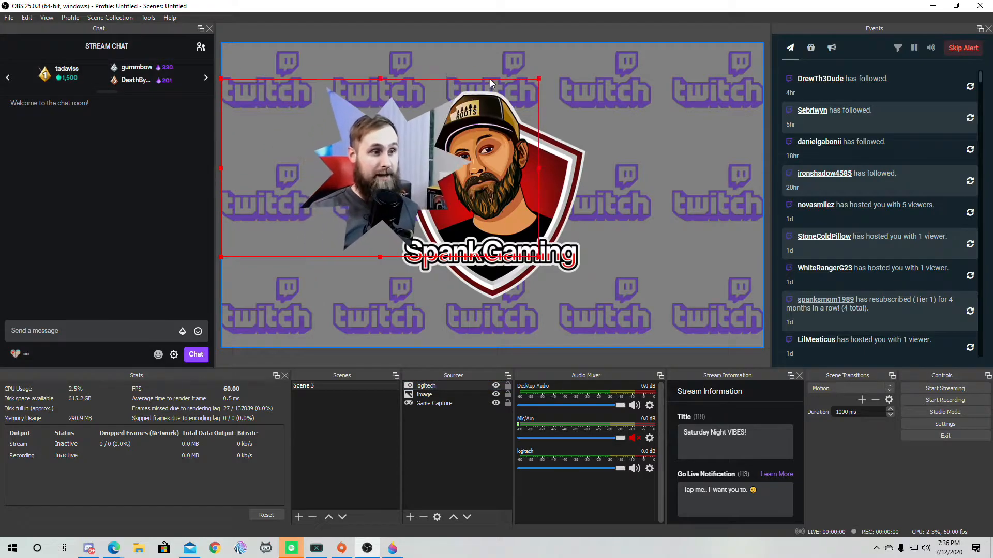
{"action": "left_click_drag", "start_coordinate": [372, 184], "coordinate": [295, 226]}
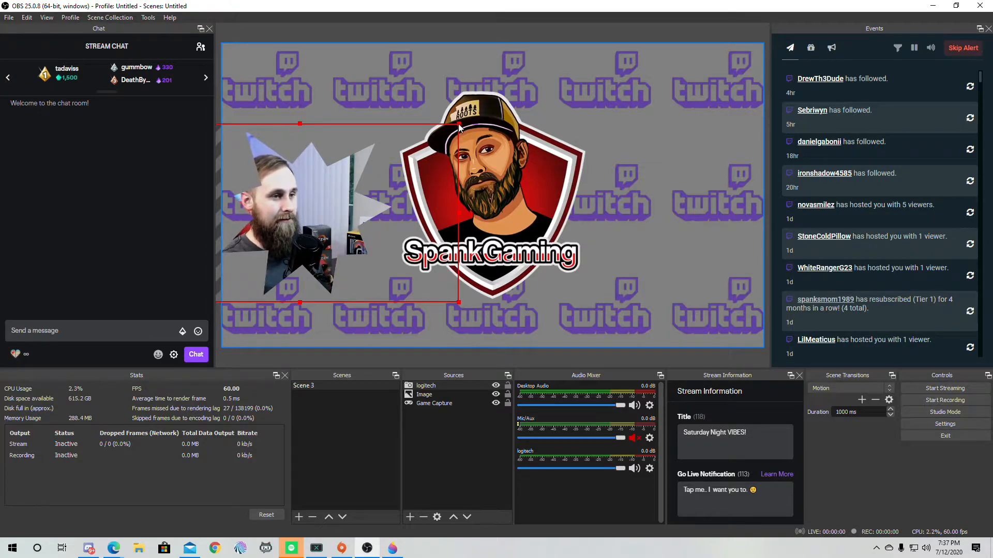
{"action": "left_click_drag", "start_coordinate": [459, 125], "coordinate": [408, 152]}
{"action": "left_click_drag", "start_coordinate": [321, 199], "coordinate": [372, 200]}
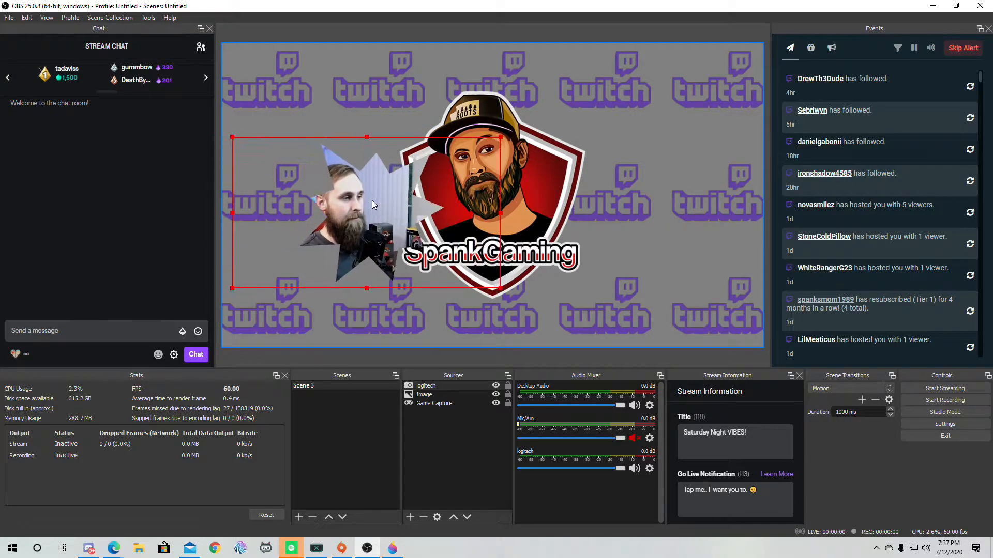
- Replace the logitech source's Image Mask/Blend image with cam mask from the Pictures folder and close the filters
{"action": "right_click", "coordinate": [442, 386]}
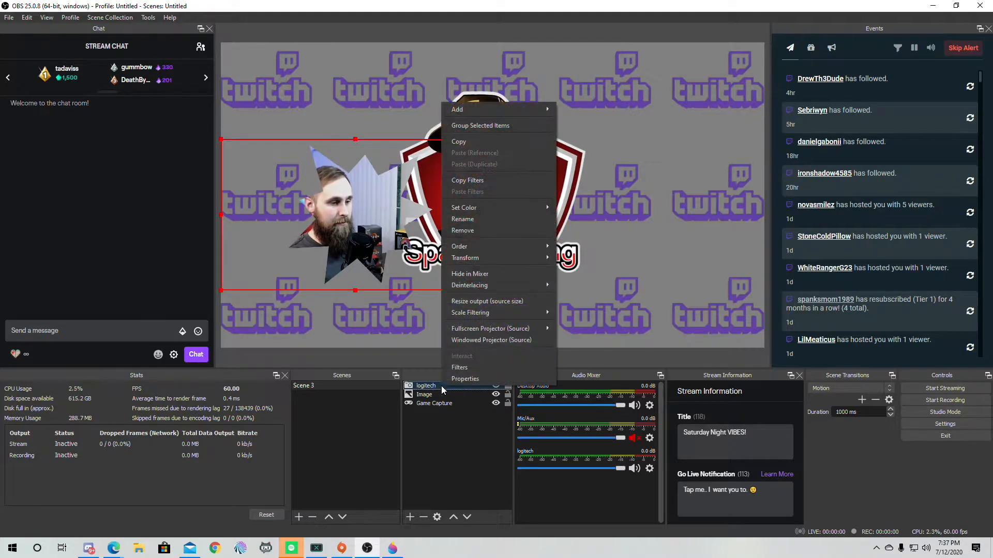
{"action": "left_click", "coordinate": [466, 366]}
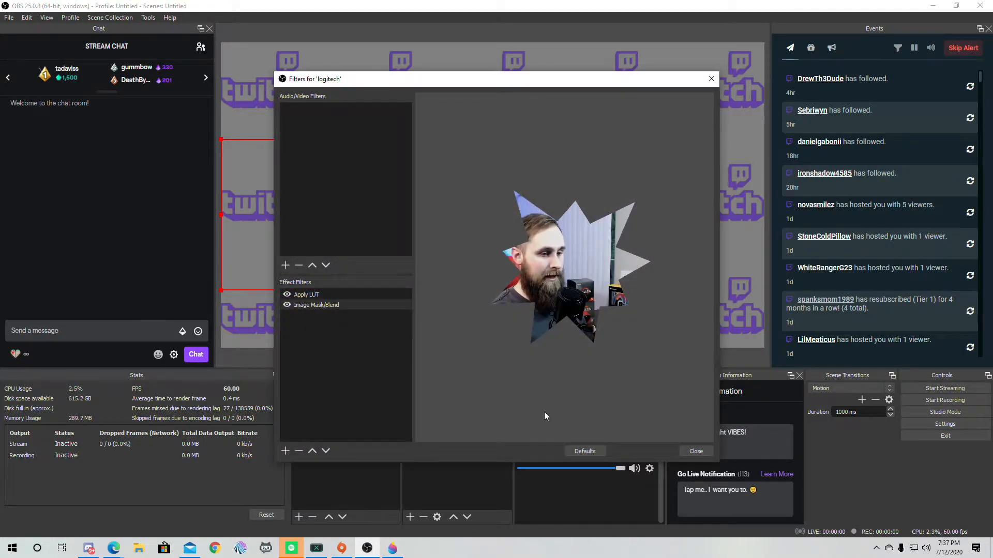
{"action": "left_click", "coordinate": [316, 305]}
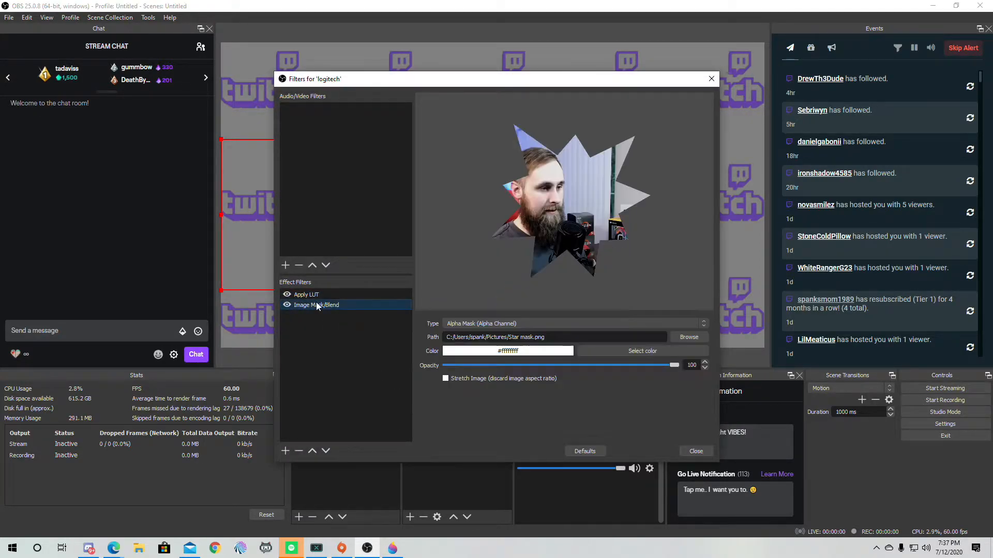
{"action": "left_click", "coordinate": [688, 337]}
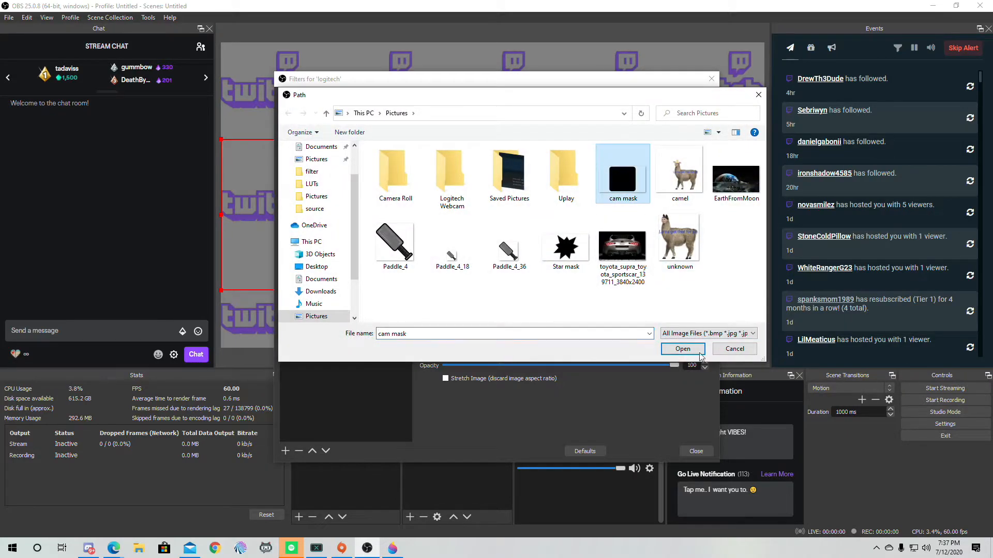
{"action": "left_click", "coordinate": [682, 350]}
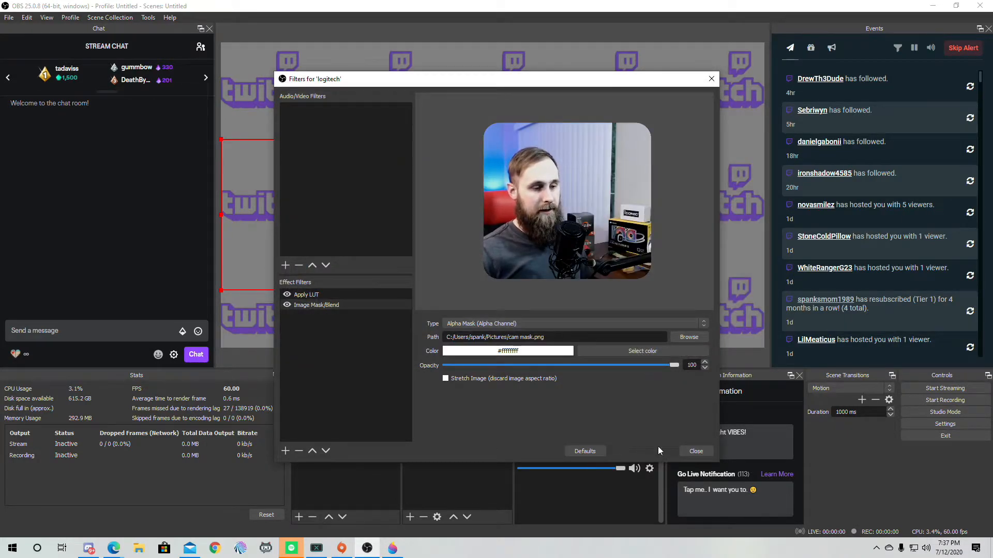
{"action": "left_click", "coordinate": [696, 451]}
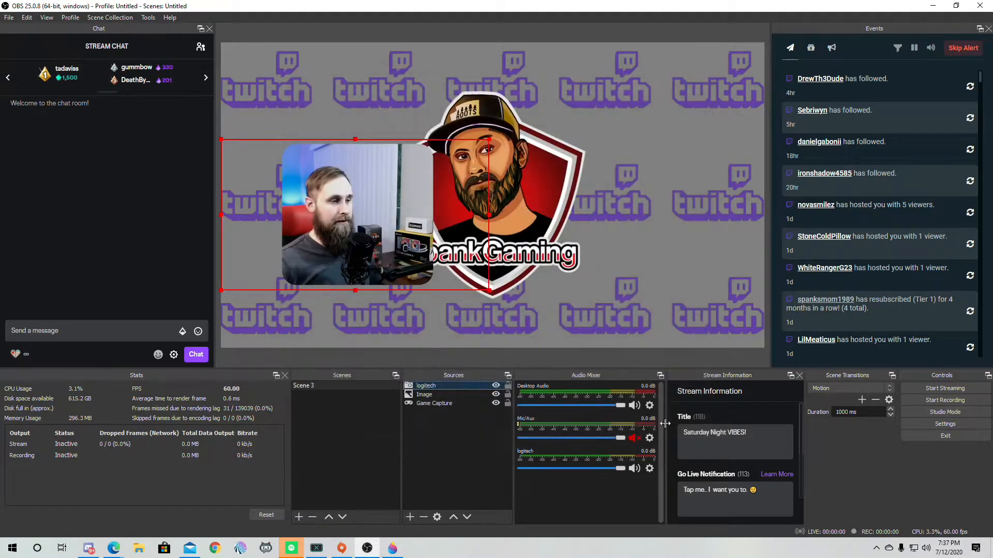
- Move the rounded webcam to the canvas's left edge, clear of the SpankGaming logo and about mid-height
{"action": "left_click_drag", "start_coordinate": [364, 207], "coordinate": [309, 213]}
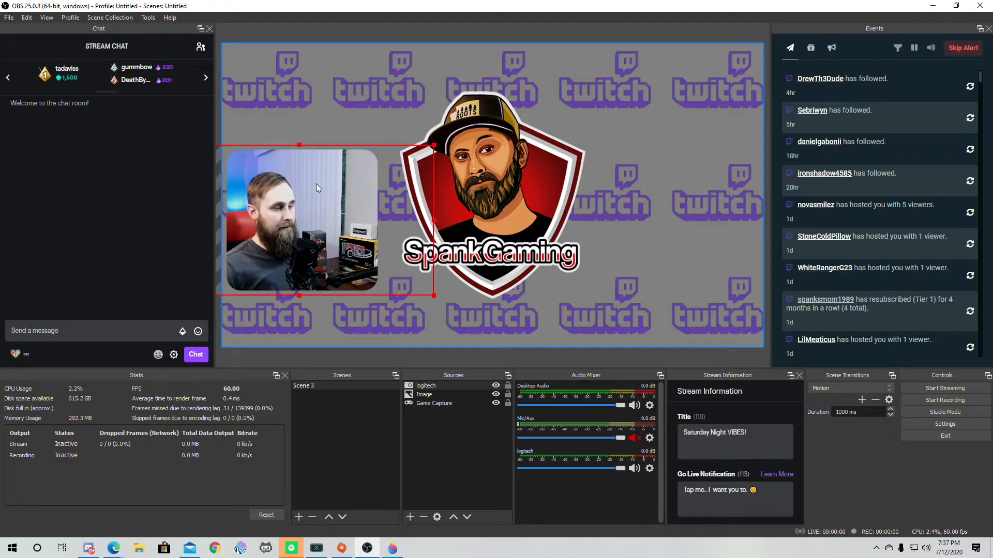
{"action": "left_click", "coordinate": [335, 32]}
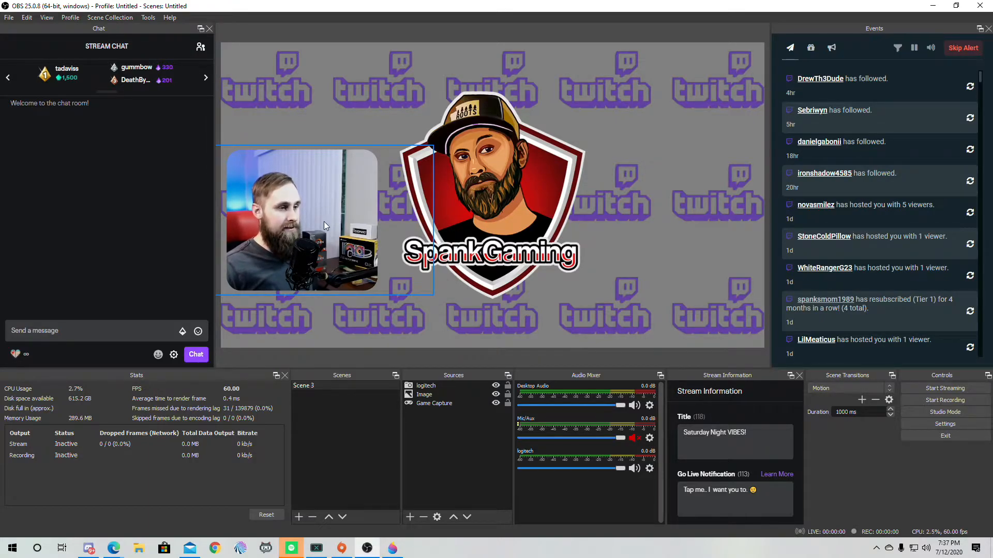
{"action": "left_click_drag", "start_coordinate": [313, 206], "coordinate": [314, 200]}
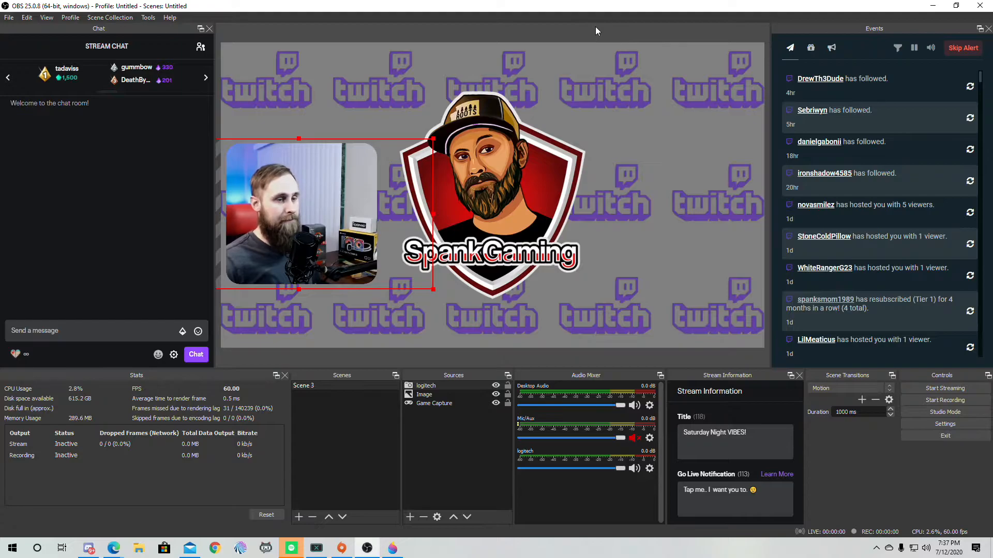
{"action": "left_click_drag", "start_coordinate": [303, 201], "coordinate": [302, 192]}
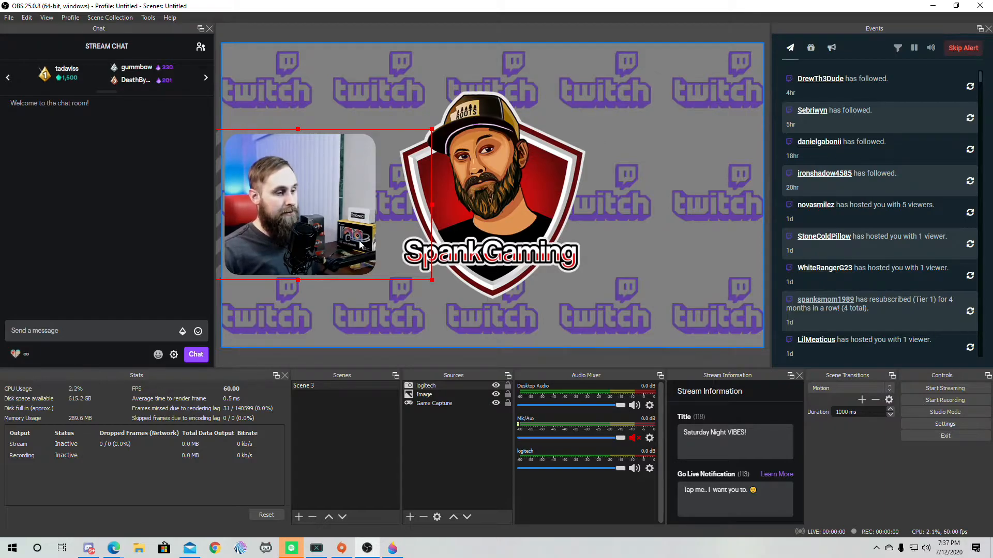
- Add a new image source named "drop shaddow" that uses cam mask from the Pictures folder as its image file
{"action": "left_click", "coordinate": [411, 517]}
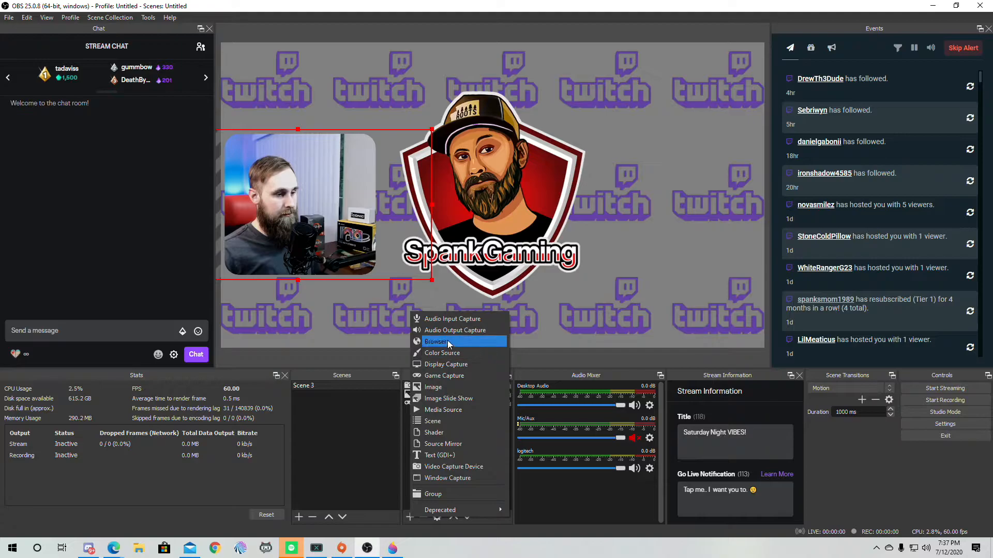
{"action": "left_click", "coordinate": [446, 388]}
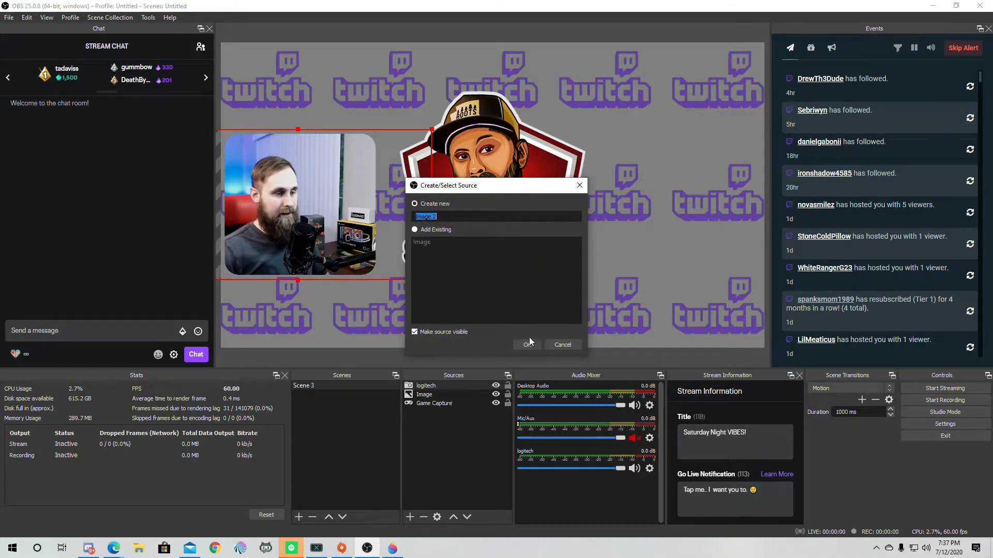
{"action": "type", "text": "drop shaddow"}
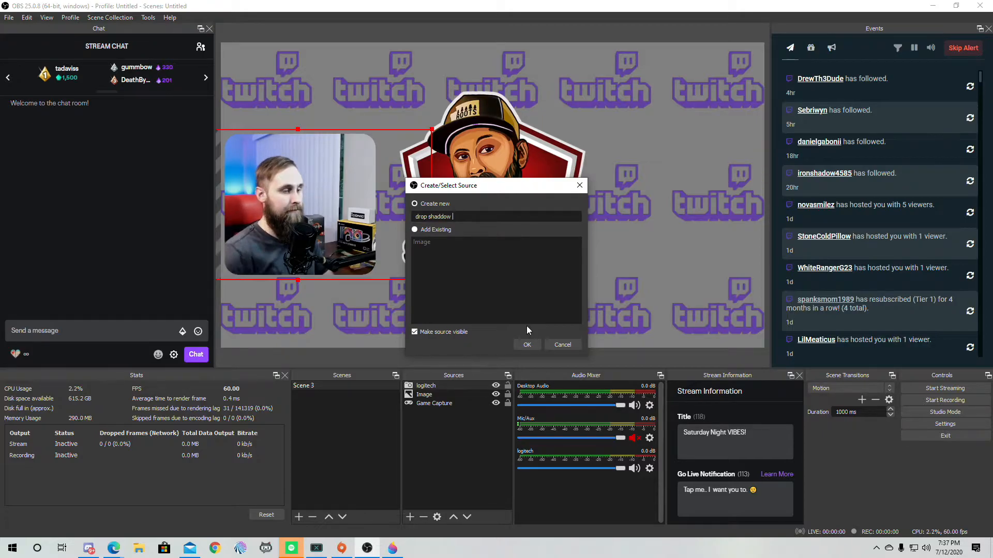
{"action": "left_click", "coordinate": [527, 344]}
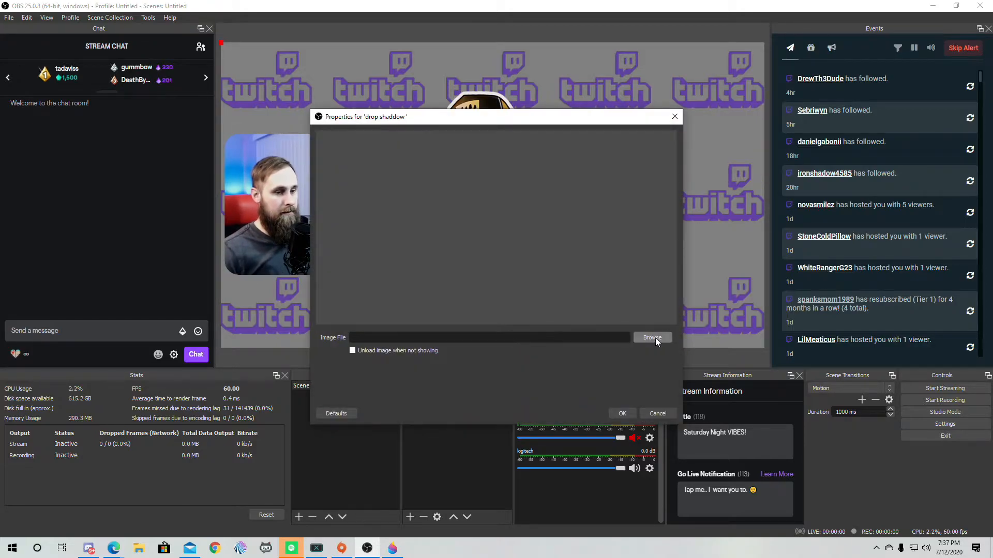
{"action": "left_click", "coordinate": [653, 338]}
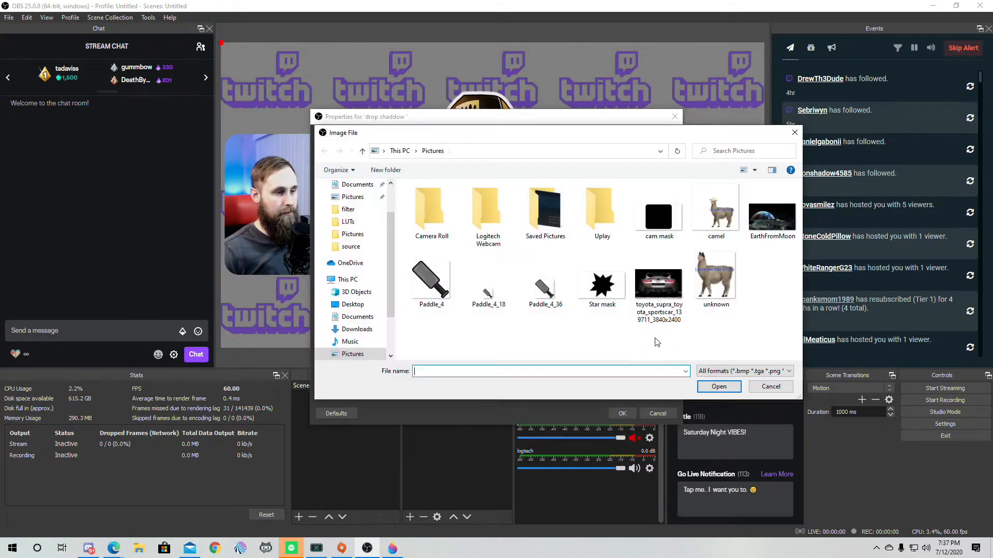
{"action": "left_click", "coordinate": [661, 223]}
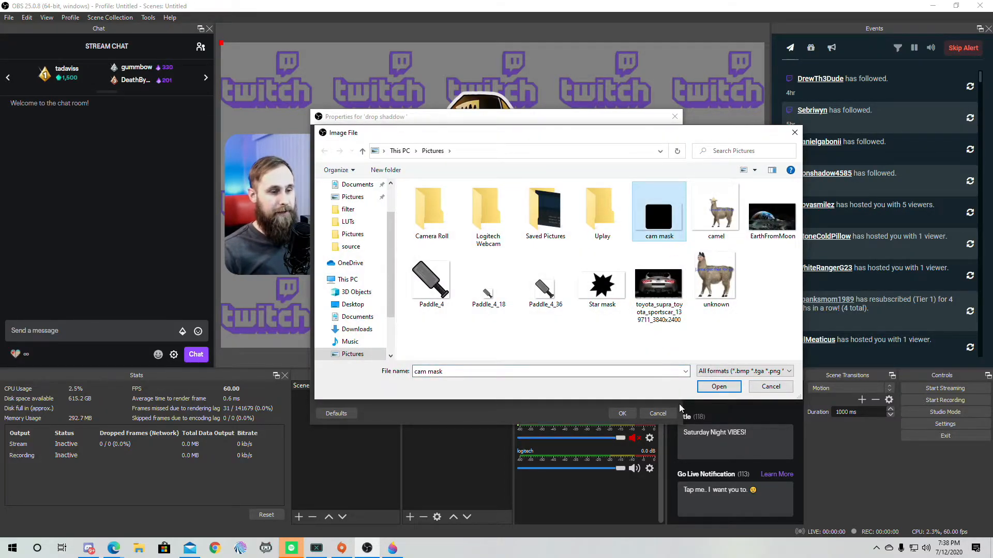
{"action": "left_click", "coordinate": [717, 387]}
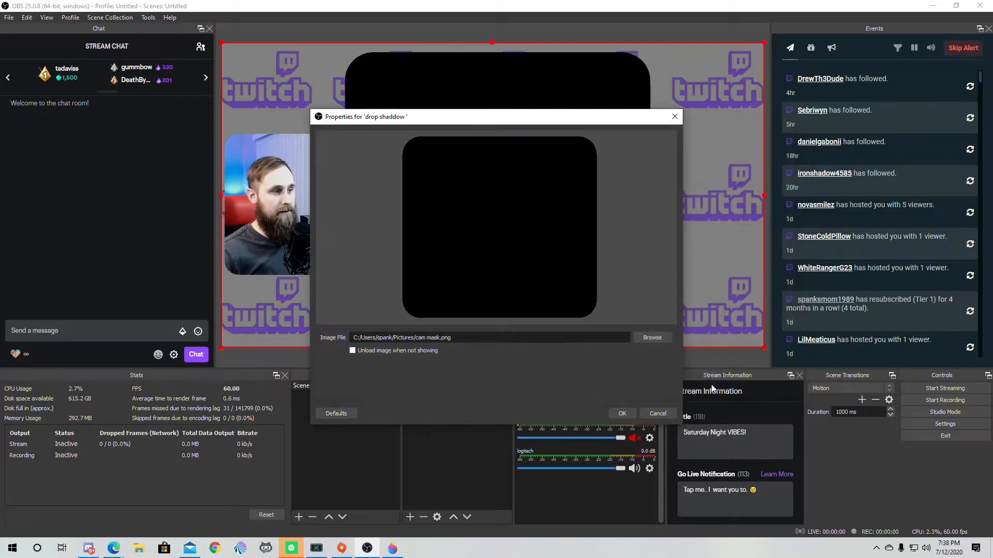
{"action": "left_click", "coordinate": [623, 415]}
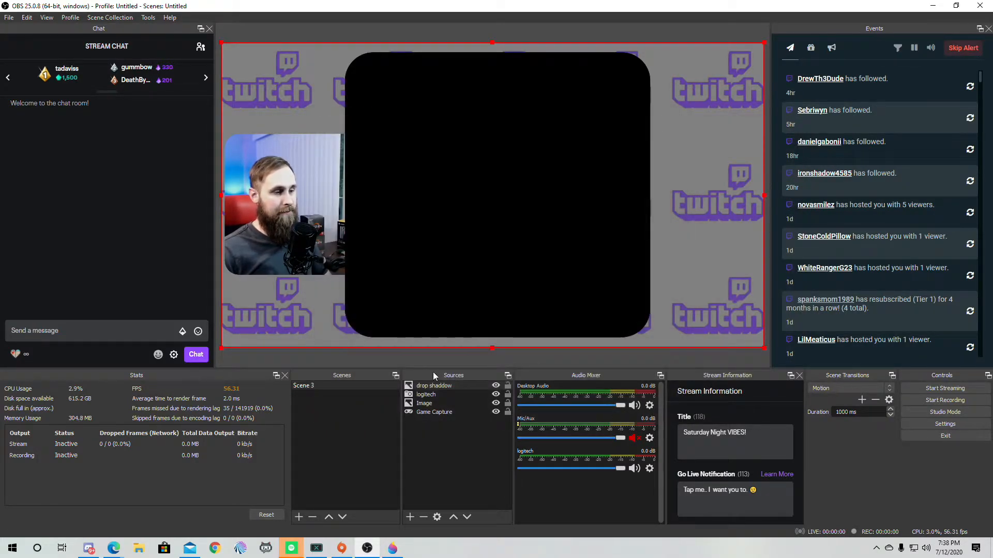
- Order drop shaddow directly beneath logitech and scale it to sit behind the webcam, showing slightly past its right and lower edges
{"action": "left_click_drag", "start_coordinate": [430, 385], "coordinate": [429, 402]}
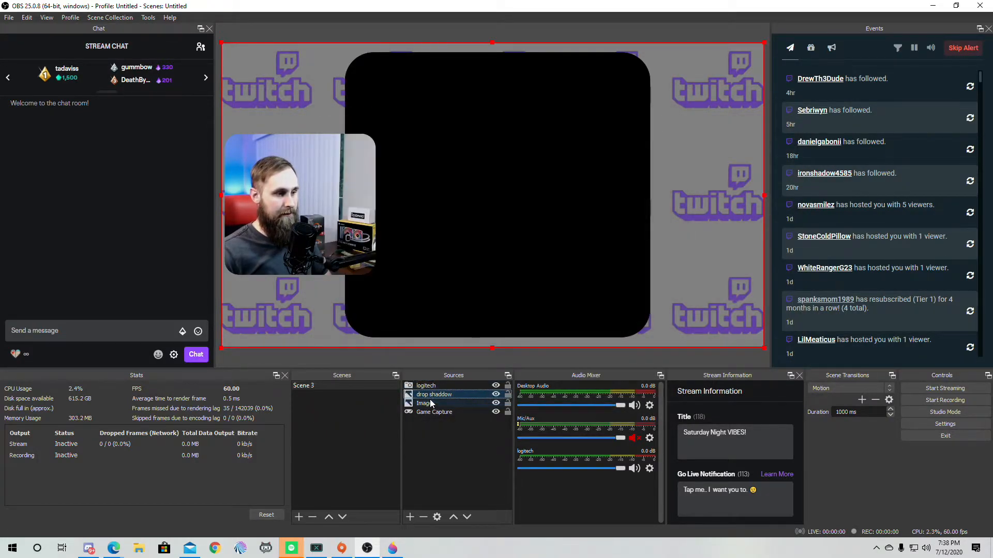
{"action": "left_click_drag", "start_coordinate": [764, 45], "coordinate": [469, 276]}
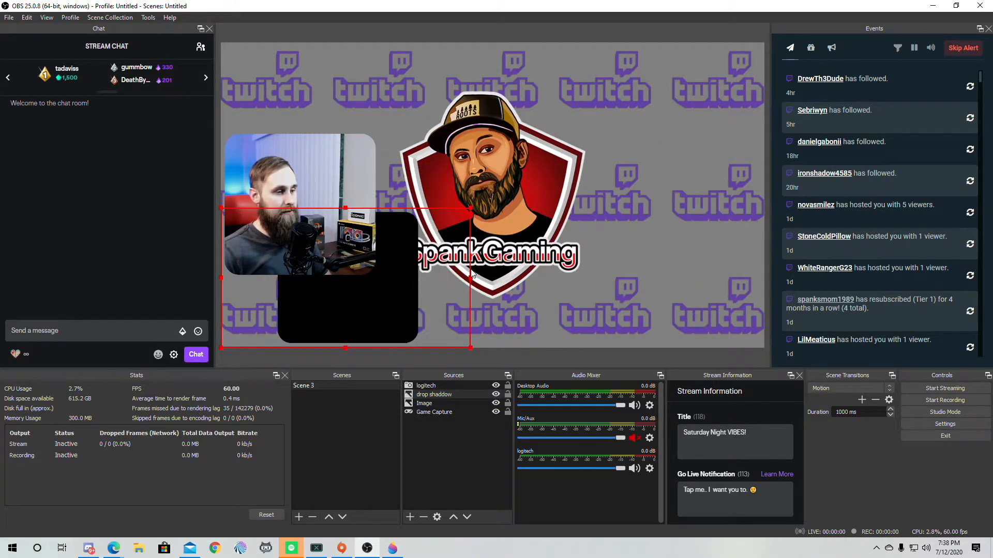
{"action": "left_click_drag", "start_coordinate": [414, 293], "coordinate": [378, 234]}
{"action": "left_click_drag", "start_coordinate": [436, 149], "coordinate": [449, 134]}
{"action": "left_click_drag", "start_coordinate": [419, 173], "coordinate": [395, 169]}
{"action": "left_click_drag", "start_coordinate": [445, 286], "coordinate": [438, 283]}
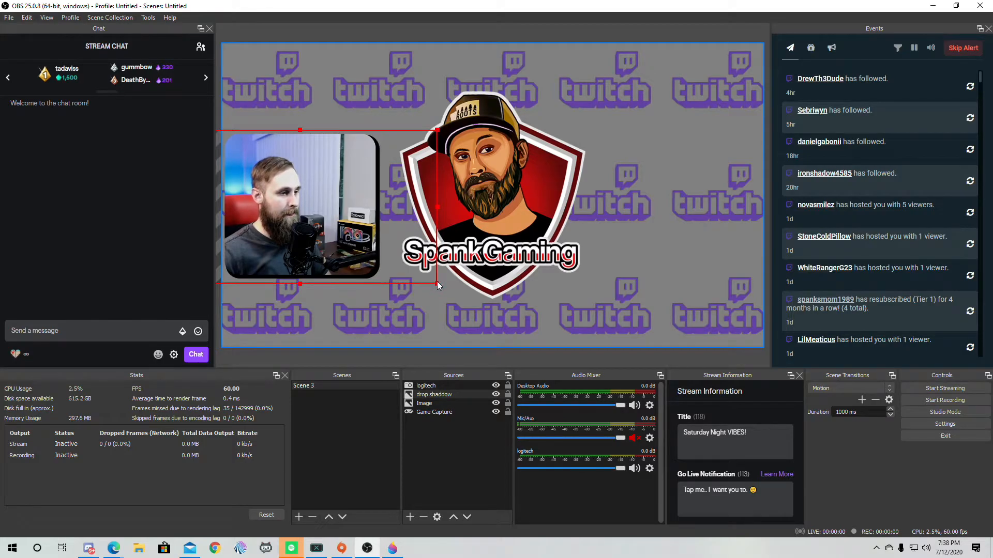
{"action": "left_click_drag", "start_coordinate": [358, 237], "coordinate": [360, 239]}
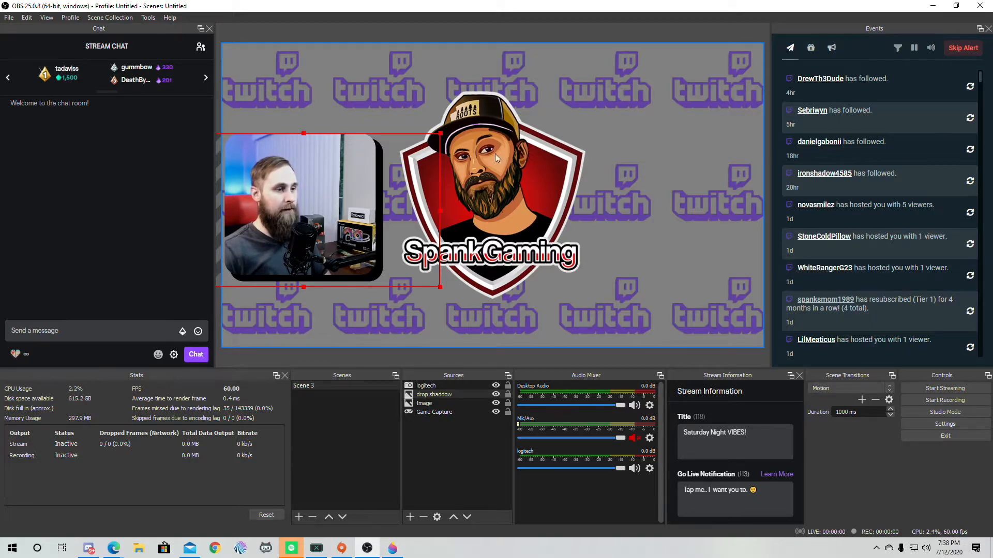
{"action": "left_click_drag", "start_coordinate": [386, 248], "coordinate": [386, 247]}
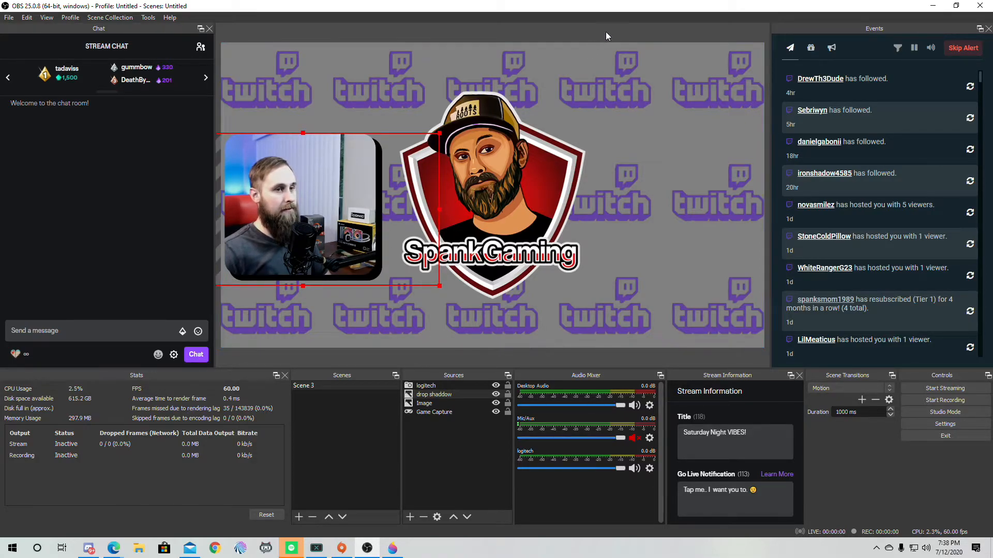
- Add a Color Correction filter with its default name to drop shaddow, set its opacity to 60 and close the filters
{"action": "double_click", "coordinate": [433, 395]}
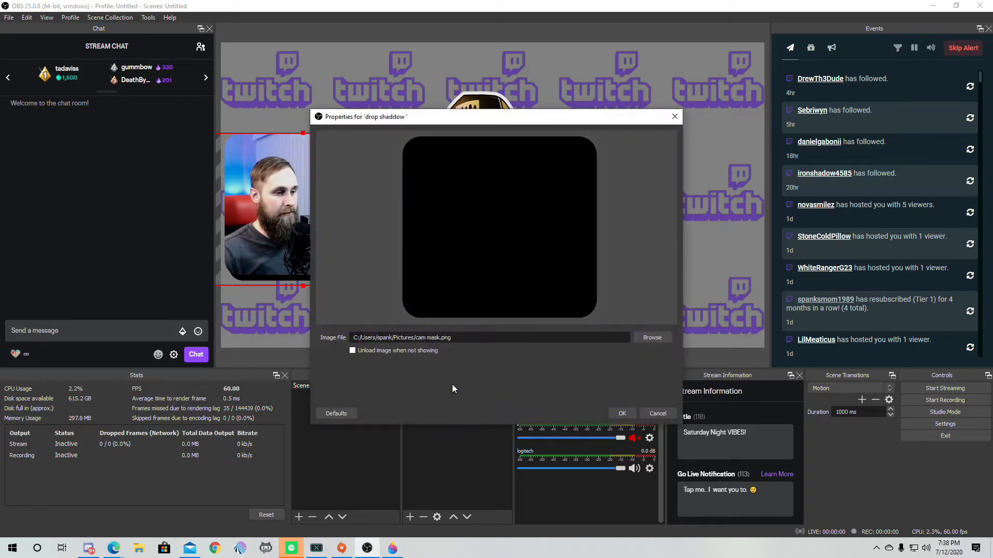
{"action": "left_click", "coordinate": [622, 413]}
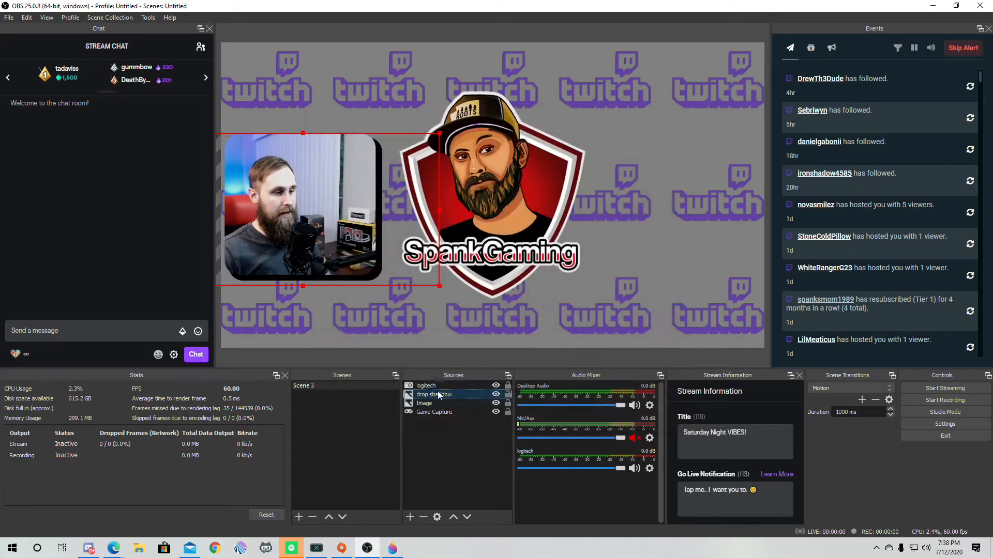
{"action": "right_click", "coordinate": [437, 395]}
{"action": "left_click", "coordinate": [470, 374]}
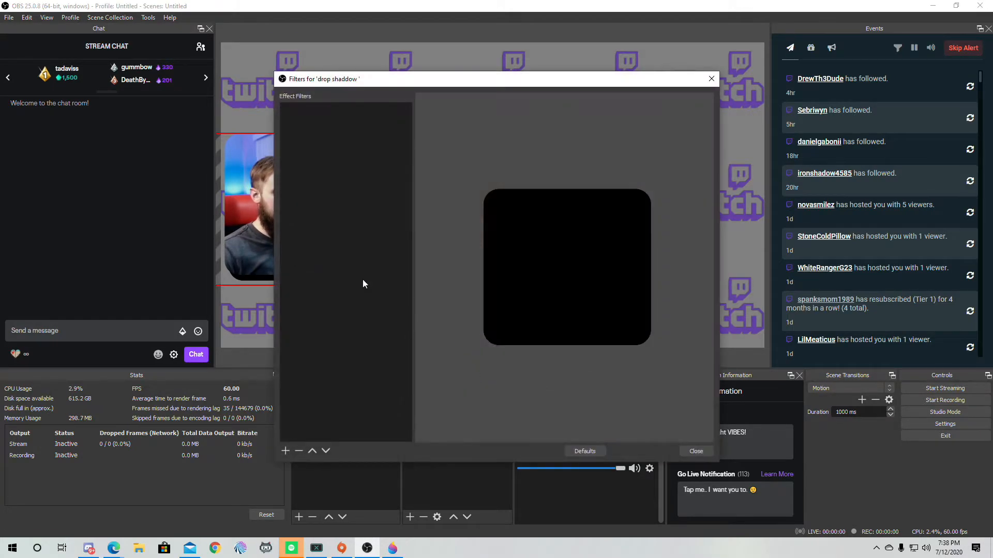
{"action": "left_click", "coordinate": [285, 451]}
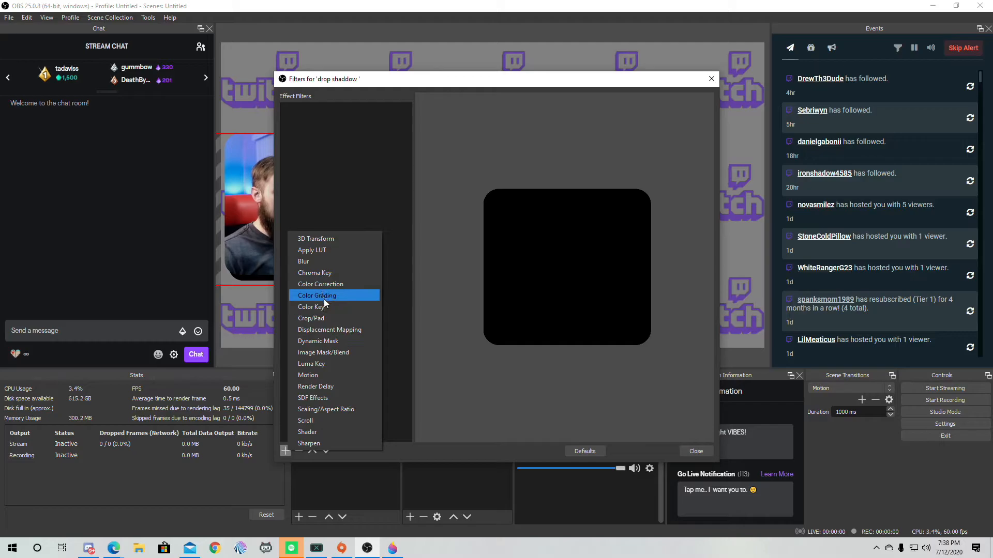
{"action": "left_click", "coordinate": [329, 286]}
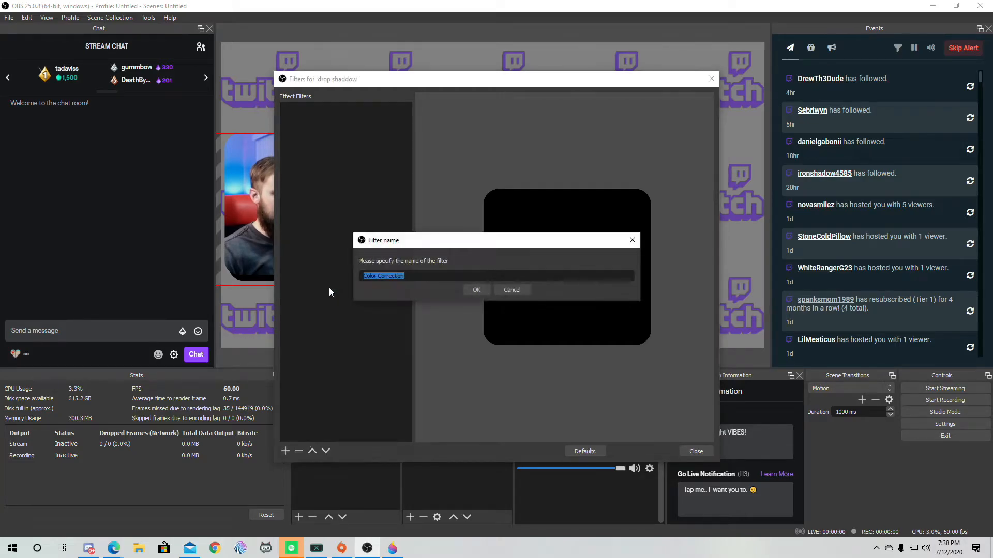
{"action": "left_click", "coordinate": [473, 288]}
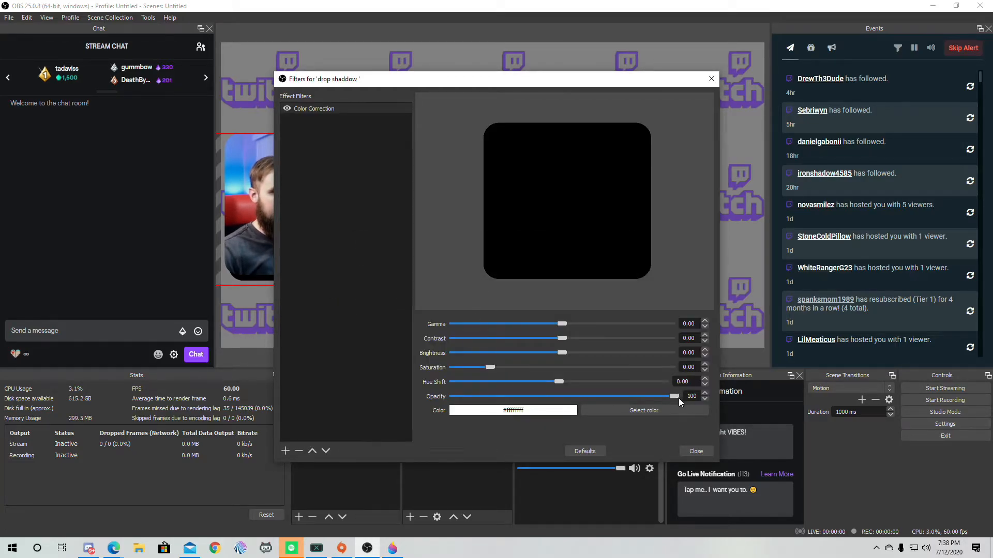
{"action": "left_click_drag", "start_coordinate": [674, 395], "coordinate": [586, 399]}
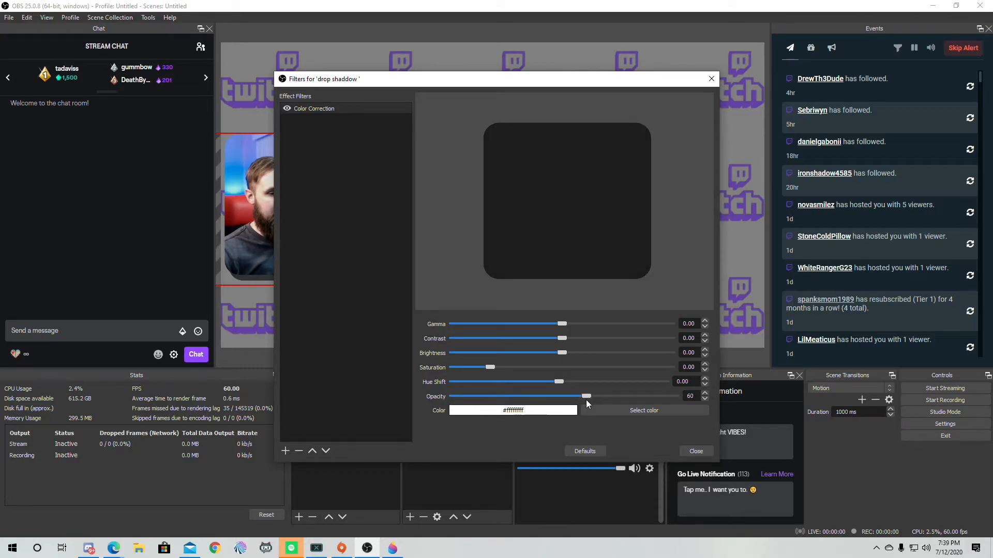
{"action": "left_click", "coordinate": [696, 451]}
- Fine-tune the translucent shadow's size and offset behind the webcam's right and lower edges, and deselect it
{"action": "left_click", "coordinate": [416, 213]}
{"action": "left_click_drag", "start_coordinate": [405, 208], "coordinate": [405, 206]}
{"action": "left_click_drag", "start_coordinate": [437, 132], "coordinate": [433, 137]}
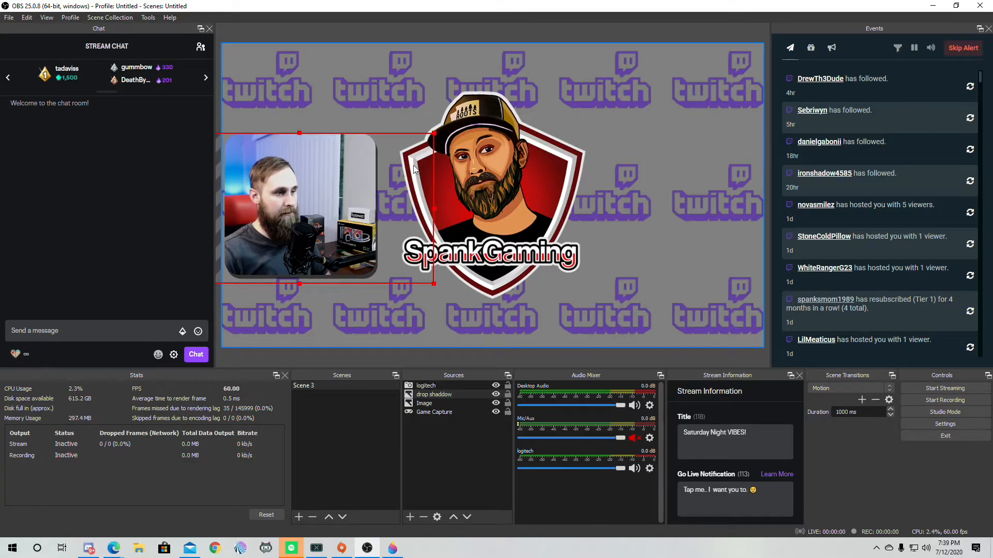
{"action": "left_click_drag", "start_coordinate": [411, 173], "coordinate": [414, 173]}
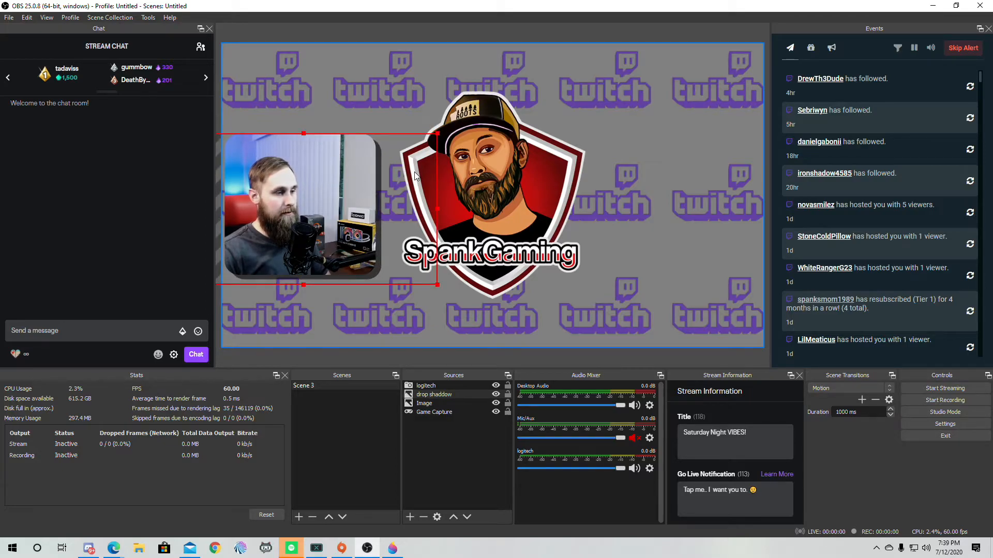
{"action": "left_click", "coordinate": [468, 30]}
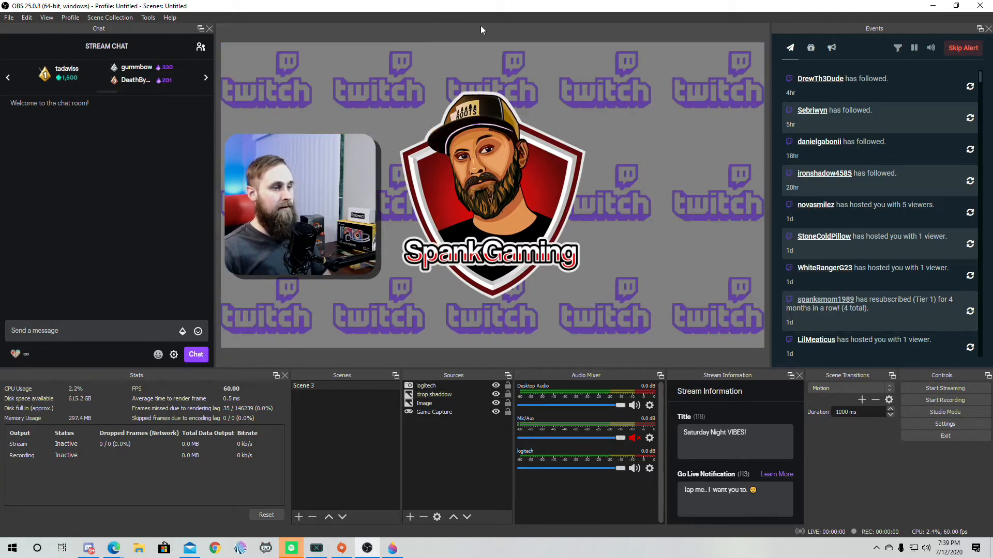